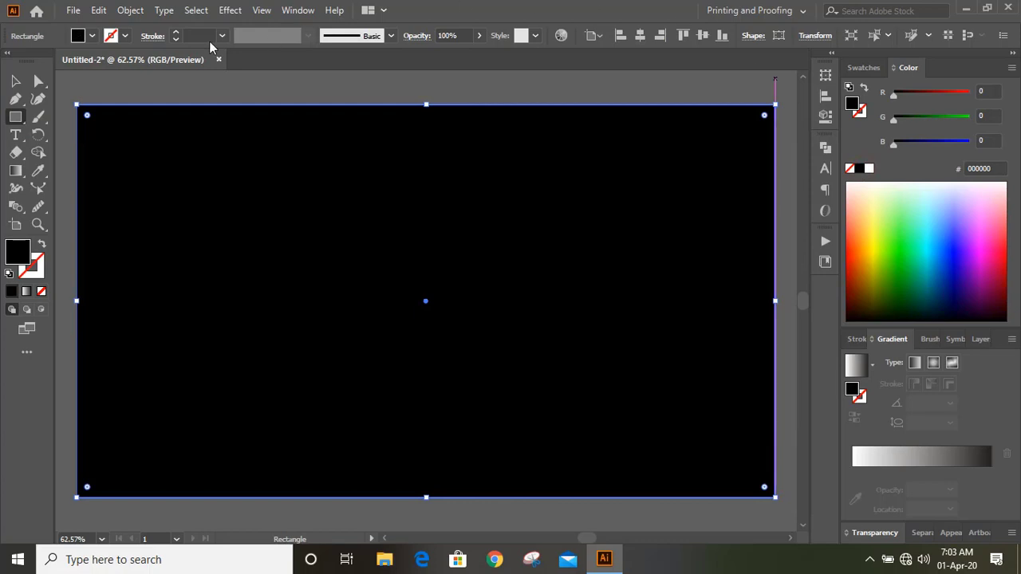
# - Lock the black full-artboard rectangle with Object > Lock > Selection
pyautogui.click(131, 9)
pyautogui.moveTo(301, 113)
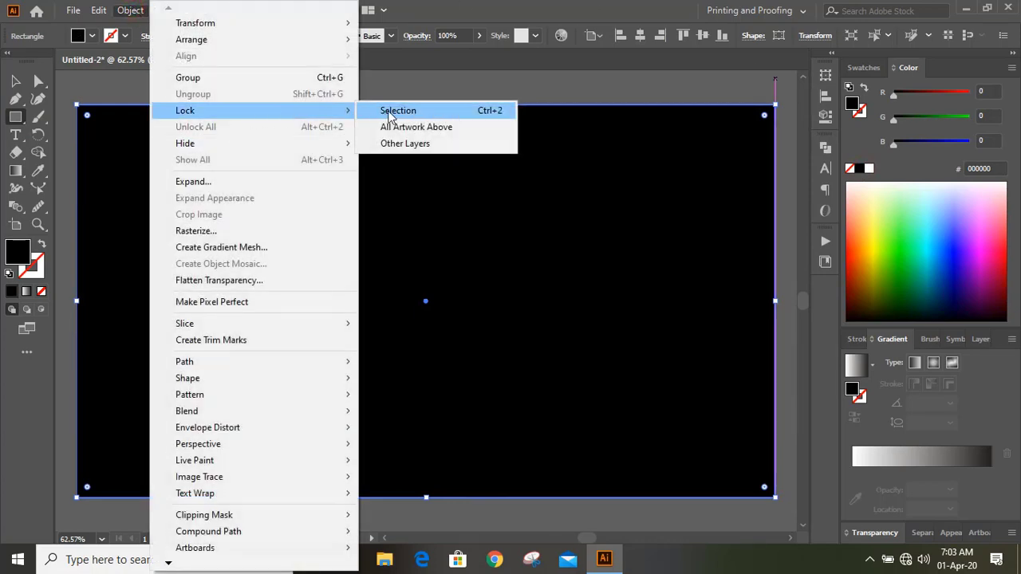
pyautogui.click(388, 112)
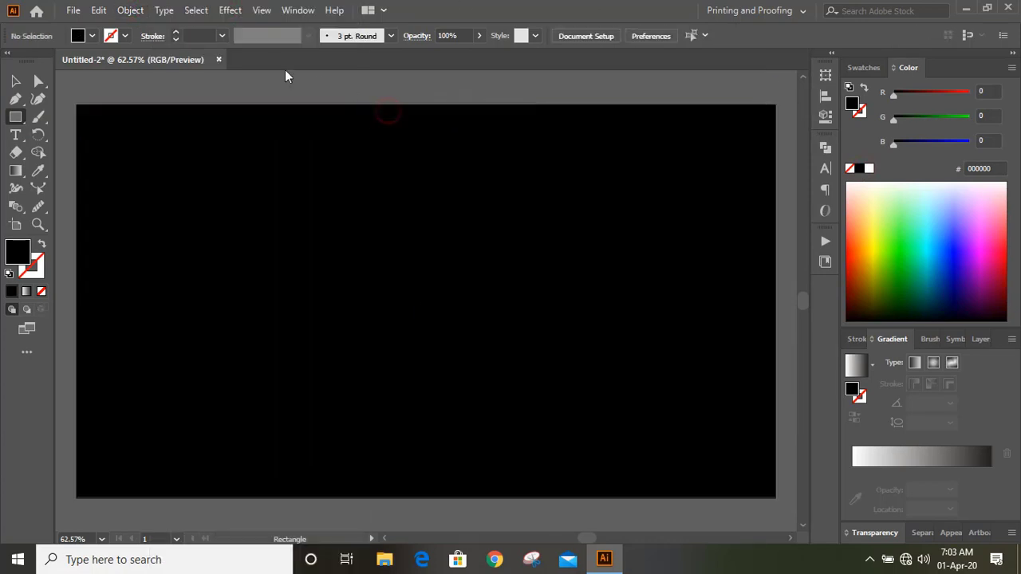
# - Place a Lorem ipsum placeholder text line above the artboard with the Type tool
pyautogui.click(16, 135)
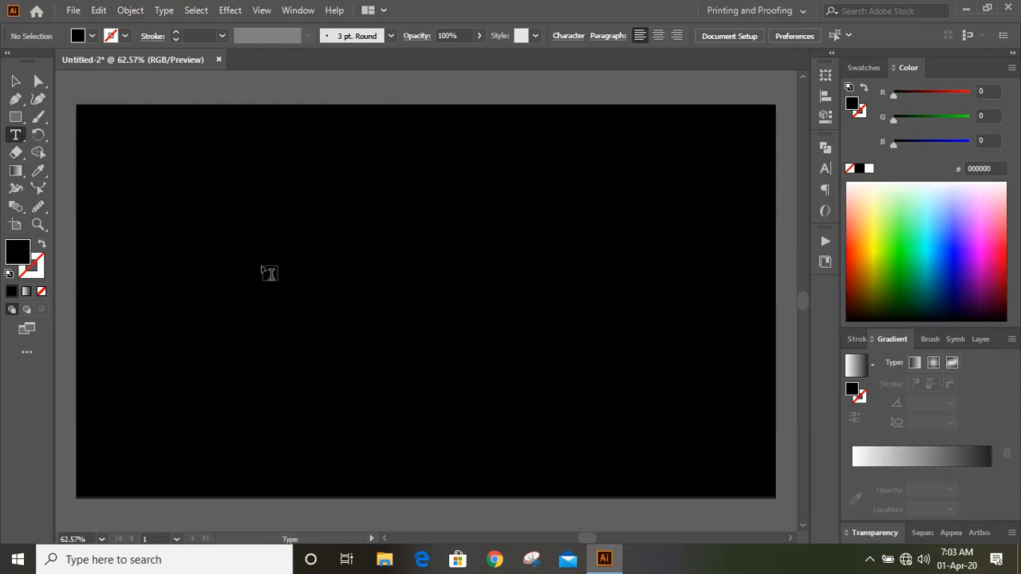
pyautogui.scroll(3, 269, 239)
pyautogui.click(225, 124)
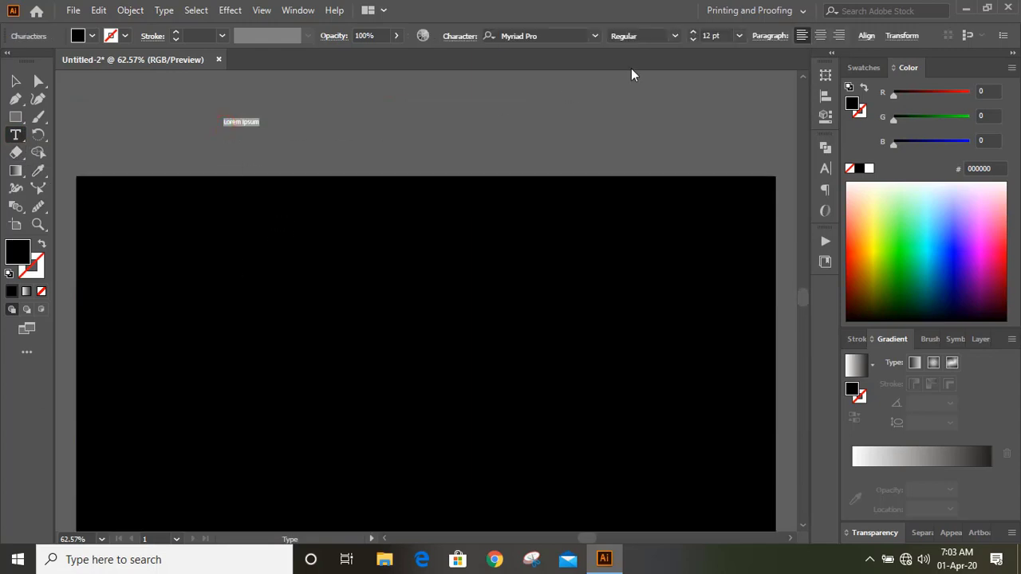
# - Scale the placeholder text up proportionally and raise its font size to 115 pt
pyautogui.click(13, 82)
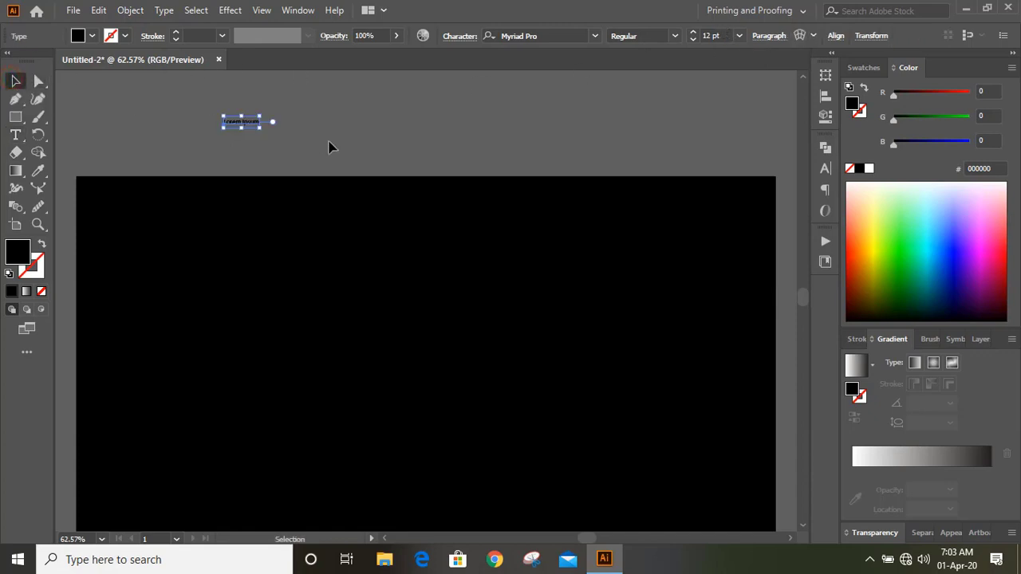
pyautogui.hotkey('alt', 'shift')
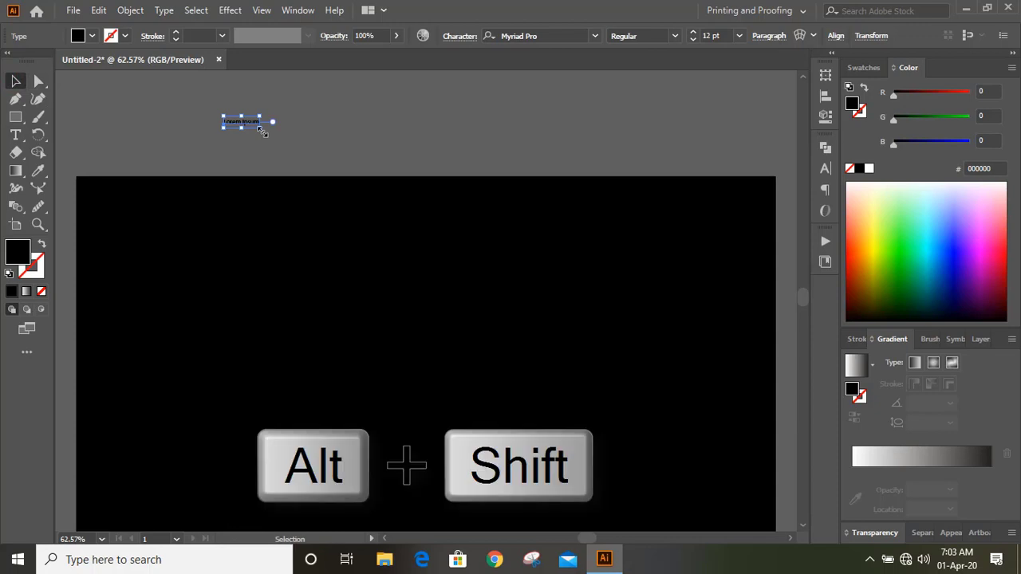
pyautogui.moveTo(261, 129); pyautogui.dragTo(401, 201)
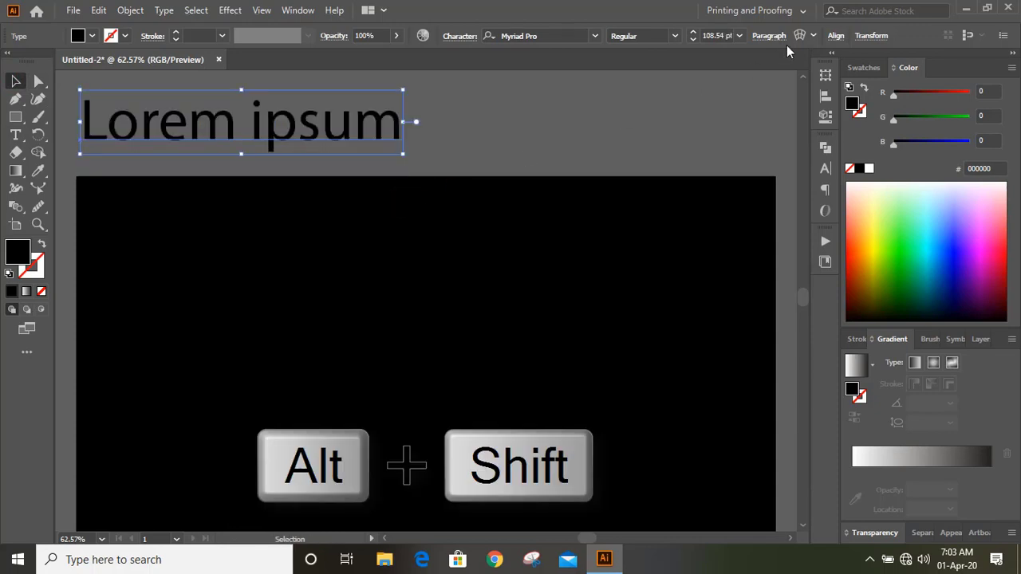
pyautogui.click(693, 34)
pyautogui.click(693, 34)
pyautogui.click(693, 33)
pyautogui.click(693, 33)
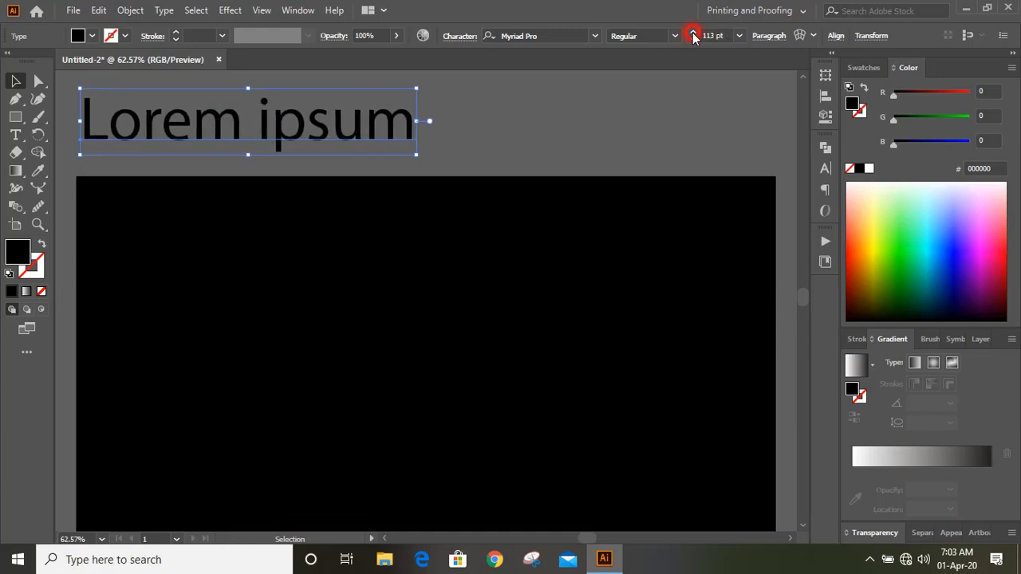
pyautogui.click(693, 33)
pyautogui.click(693, 33)
pyautogui.click(541, 140)
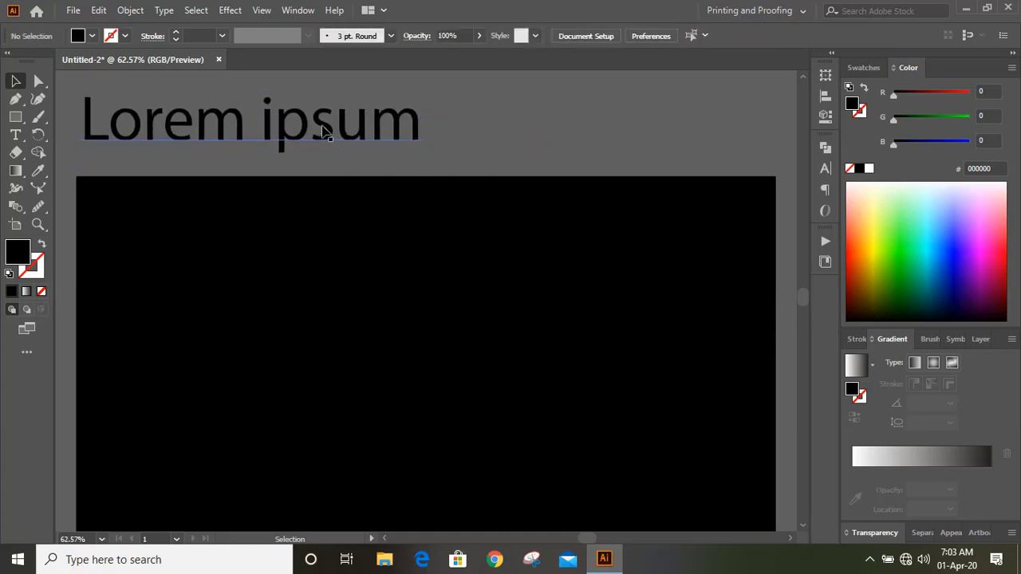
# - Replace the placeholder wording with 'Graphic Island'
pyautogui.press('t')
pyautogui.moveTo(419, 120); pyautogui.dragTo(85, 132)
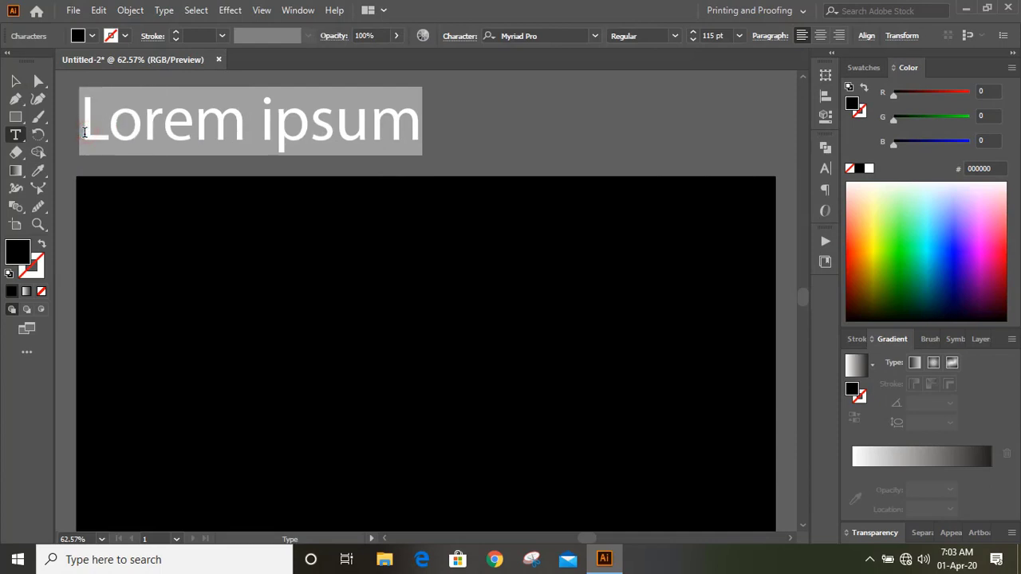
pyautogui.write('Gr')
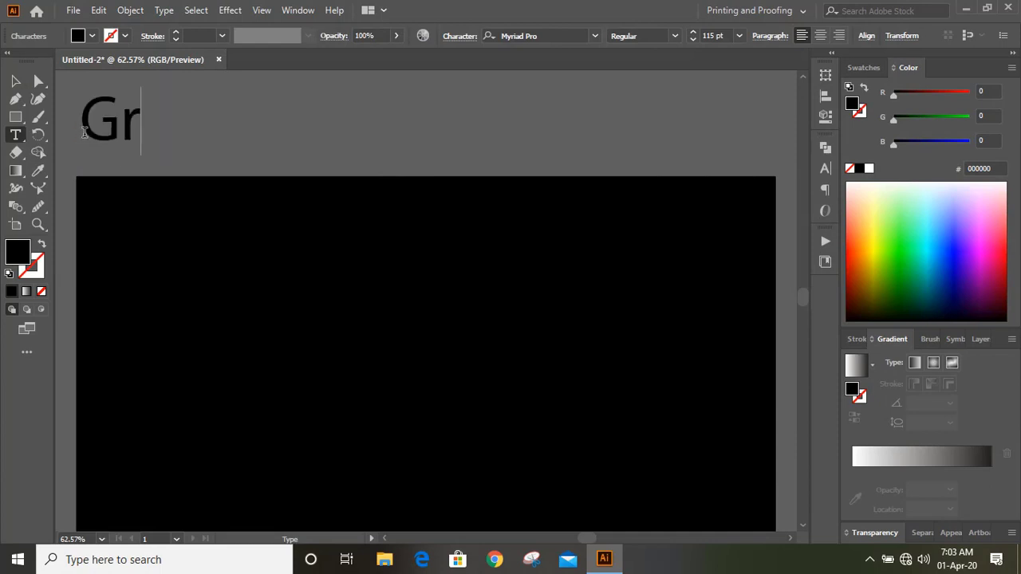
pyautogui.write('aphic')
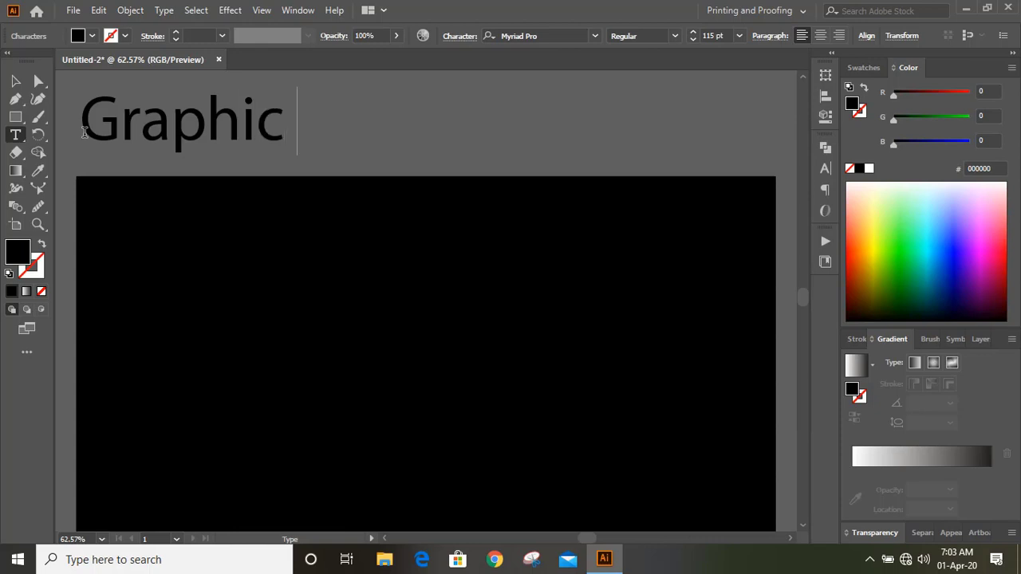
pyautogui.write(' Island')
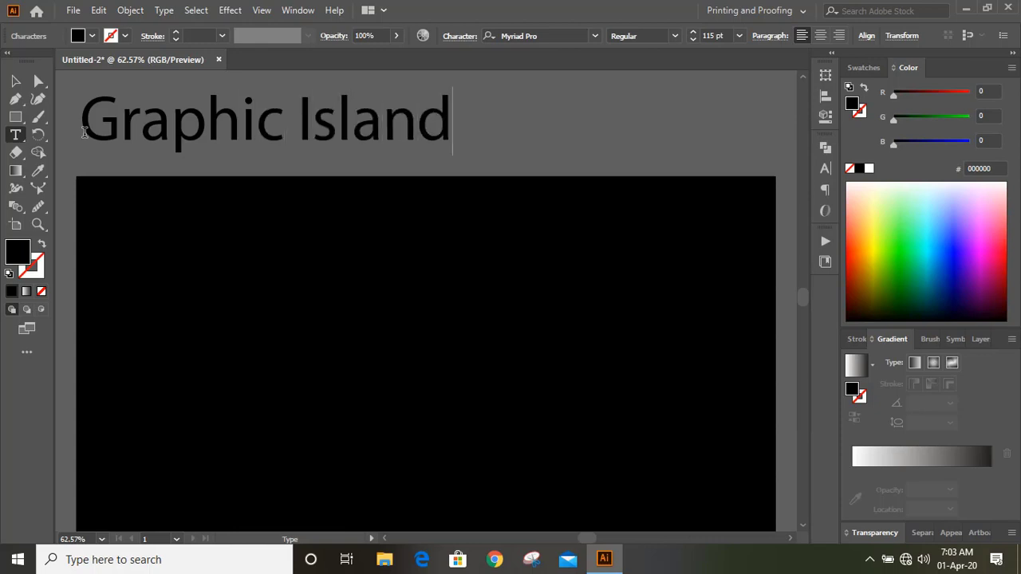
pyautogui.press('Escape')
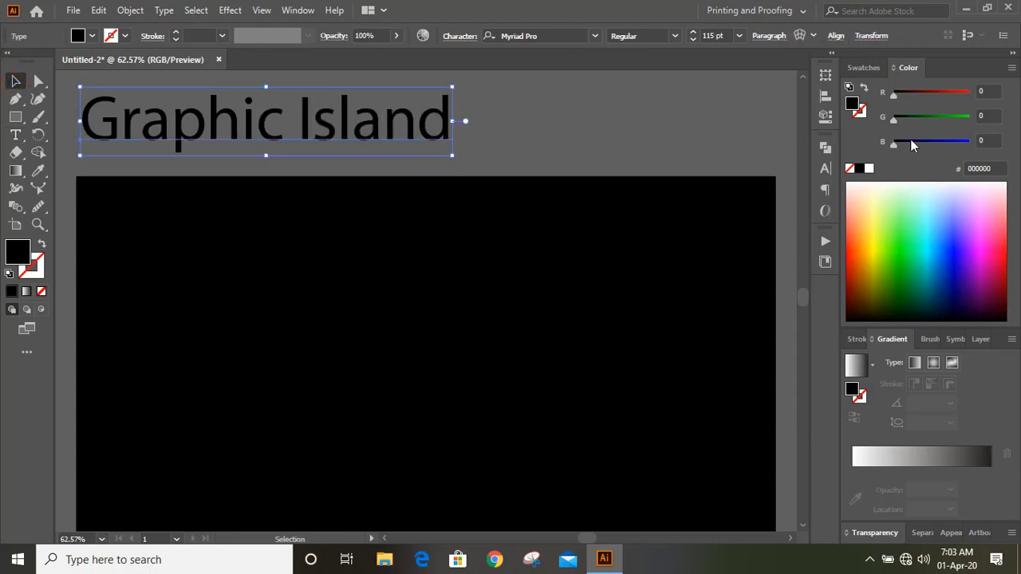
# - Move the Graphic Island text to the centre of the artboard and colour it white
pyautogui.moveTo(390, 135); pyautogui.dragTo(530, 361)
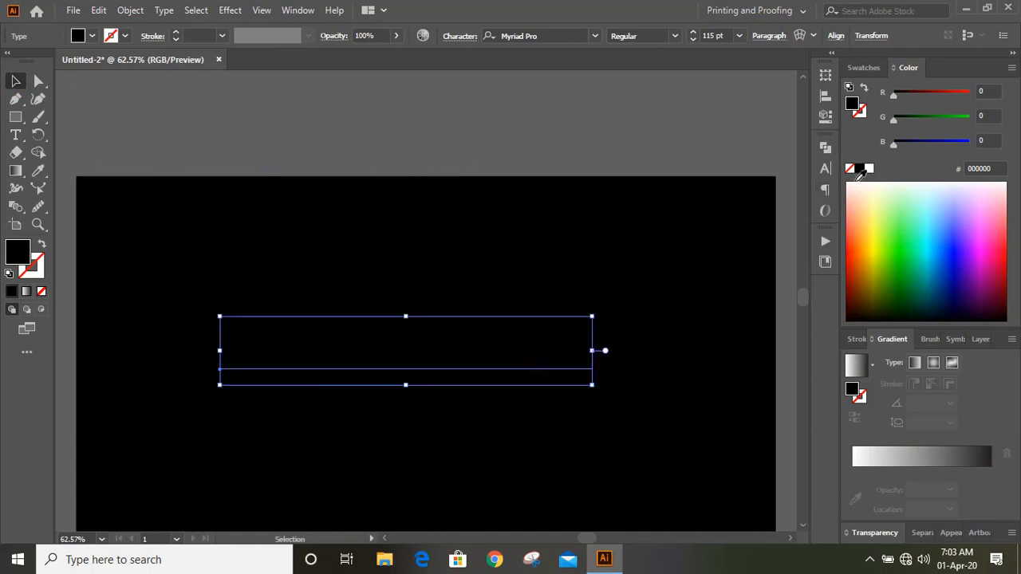
pyautogui.click(868, 168)
pyautogui.scroll(-2, 742, 125)
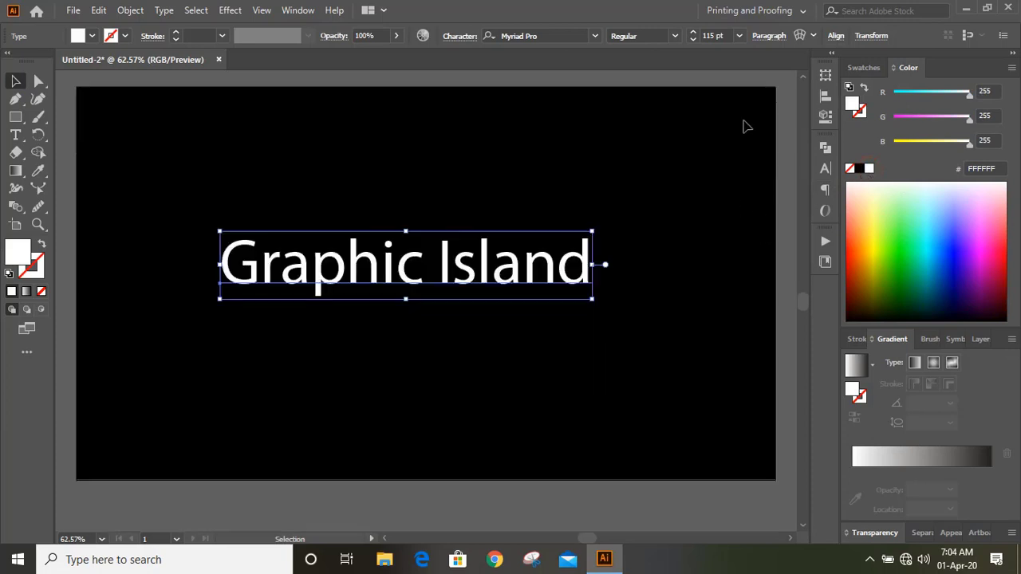
# - Apply Christmas Time Personal Use Regular to Graphic Island and scale it up to about 164 pt
pyautogui.click(573, 37)
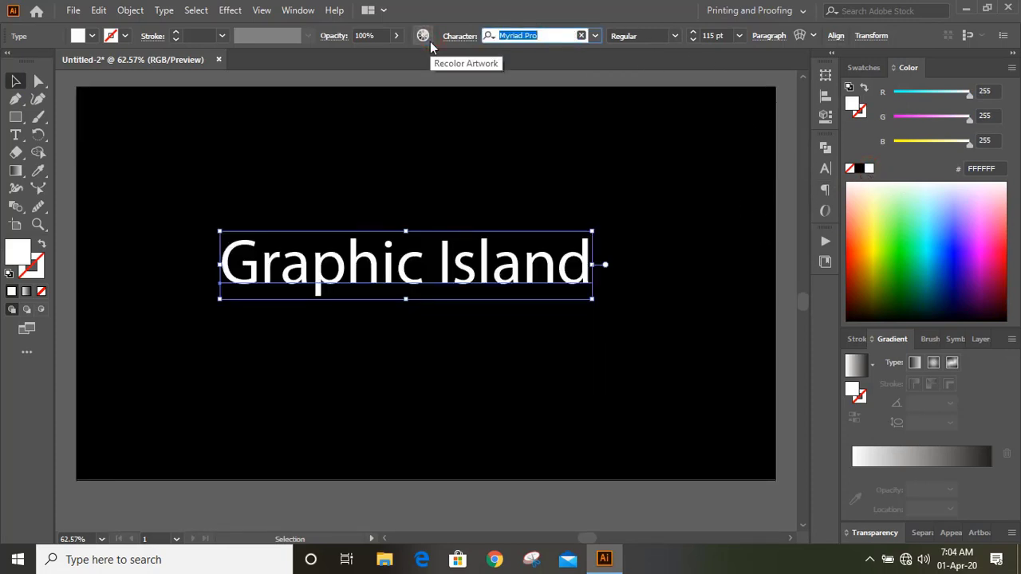
pyautogui.write('ch')
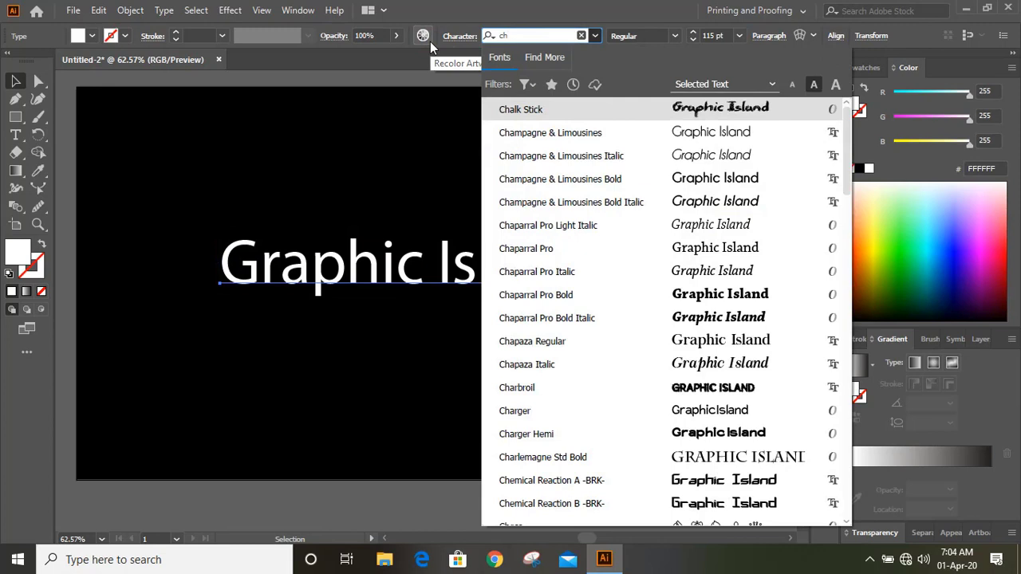
pyautogui.write('ris')
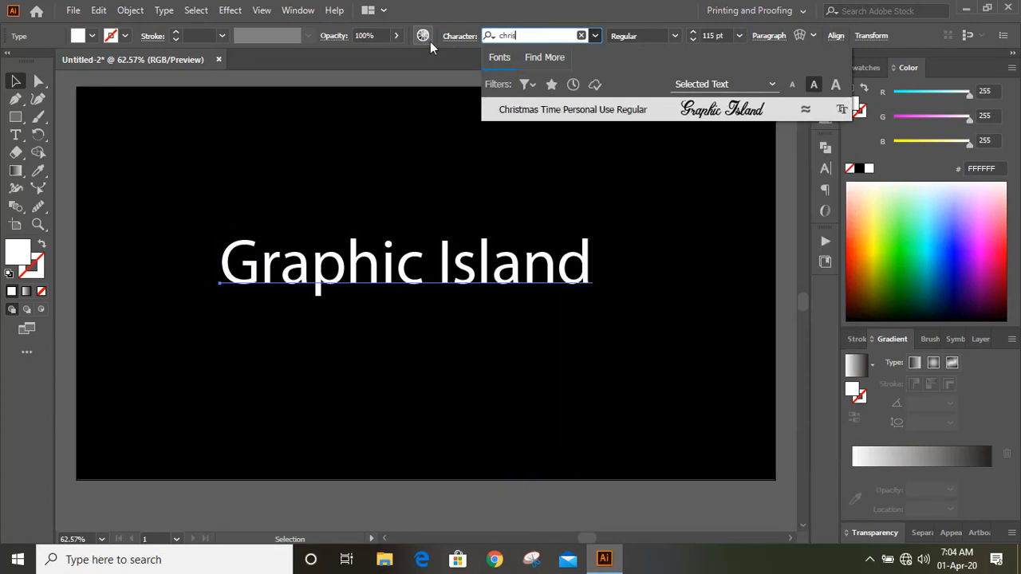
pyautogui.click(583, 113)
pyautogui.moveTo(576, 310); pyautogui.dragTo(652, 353)
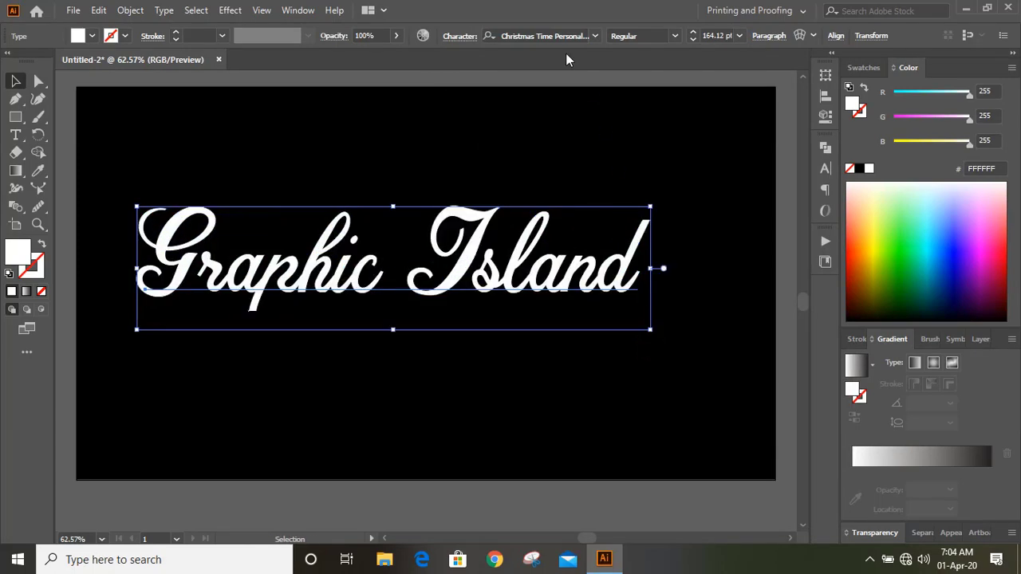
pyautogui.click(128, 11)
# - Expand the Graphic Island text into outlines and zoom in on the letters
pyautogui.click(213, 188)
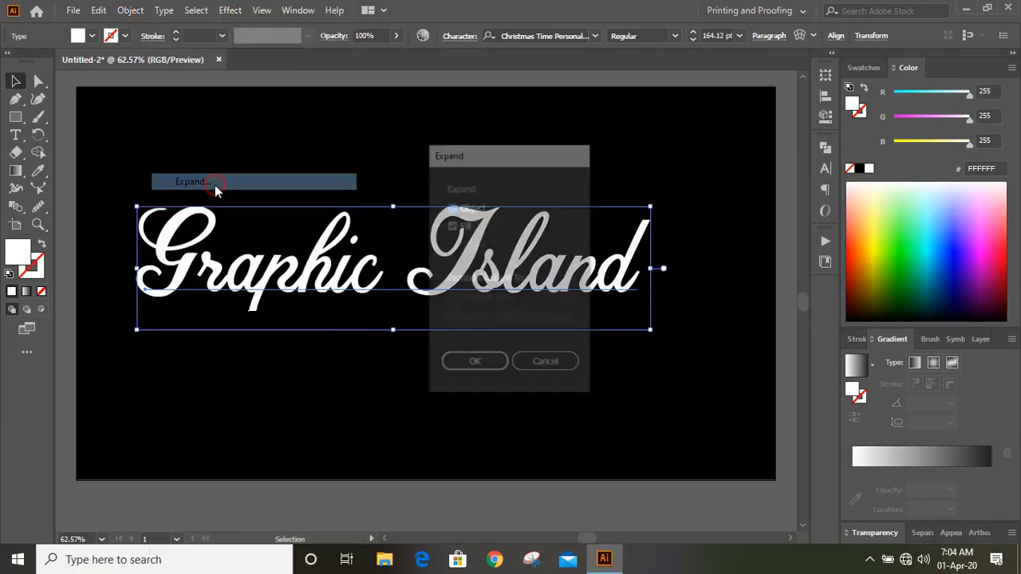
pyautogui.click(475, 364)
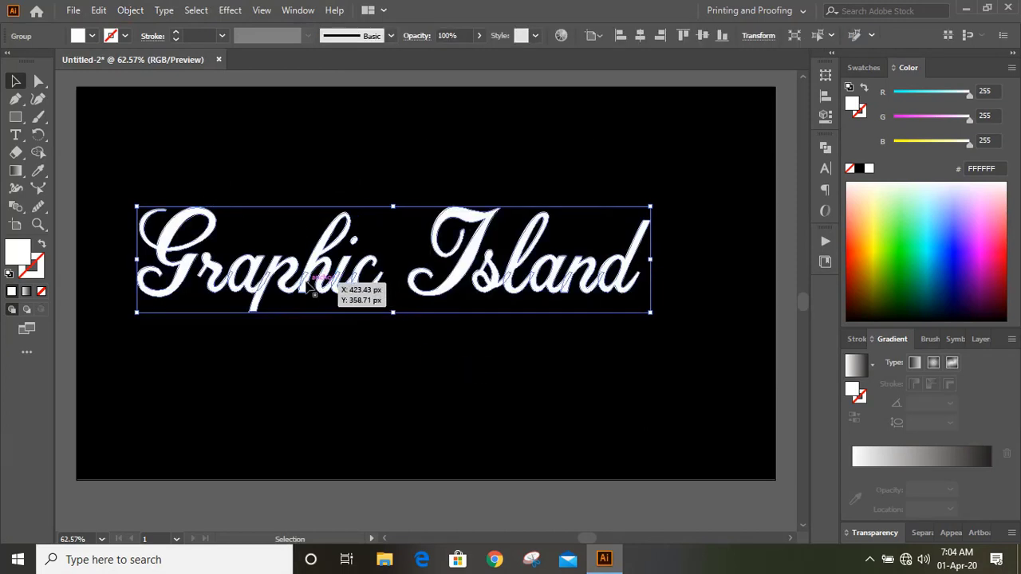
pyautogui.click(37, 224)
pyautogui.moveTo(311, 282); pyautogui.dragTo(389, 344)
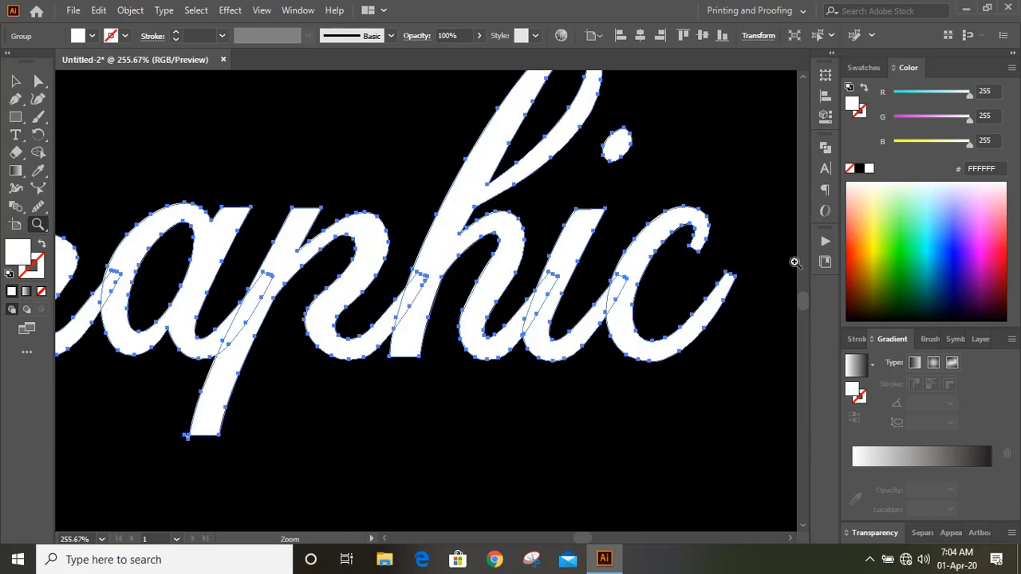
# - Unite the overlapping letter shapes with Pathfinder, then zoom out and deselect
pyautogui.click(824, 149)
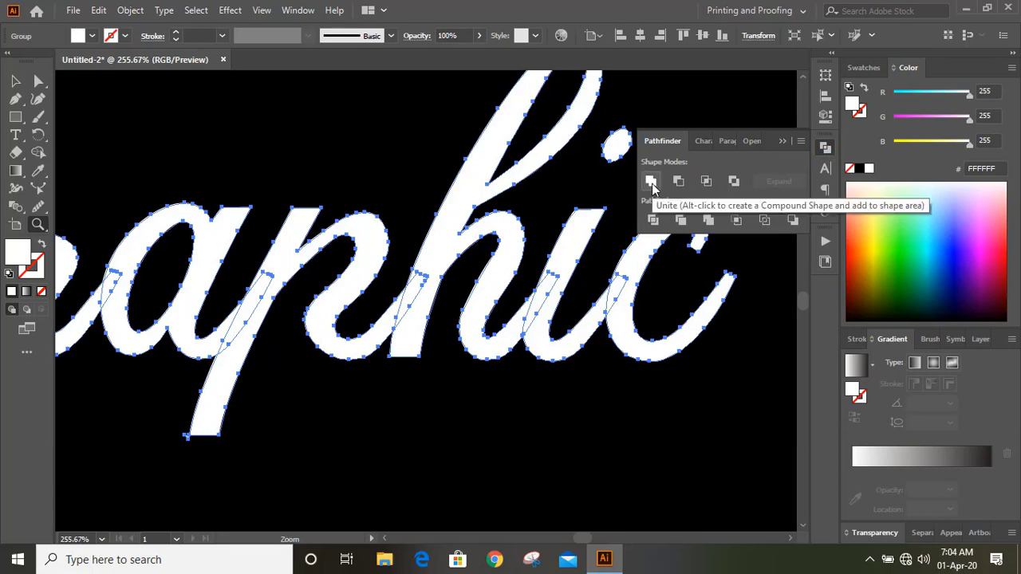
pyautogui.click(652, 182)
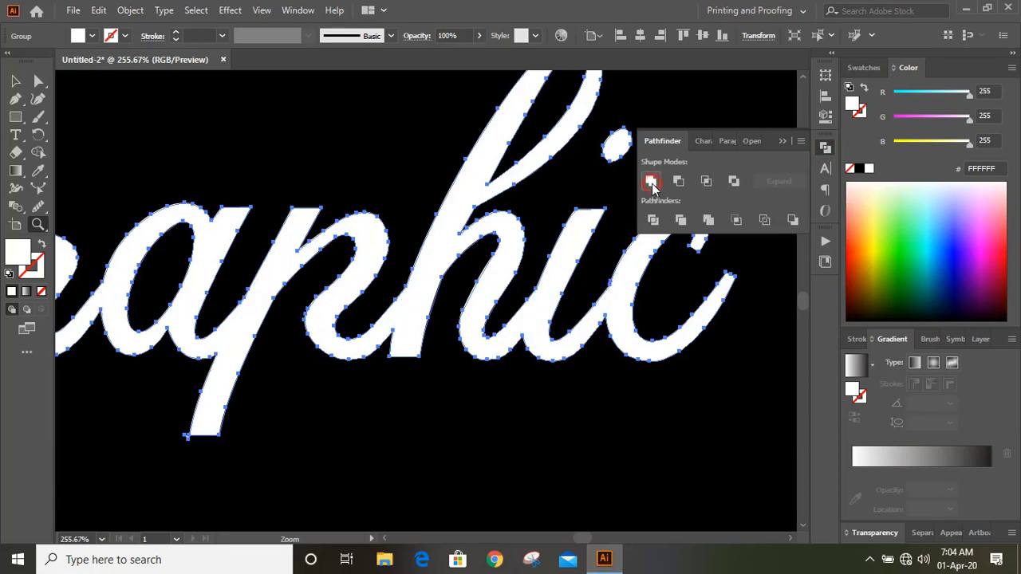
pyautogui.click(782, 140)
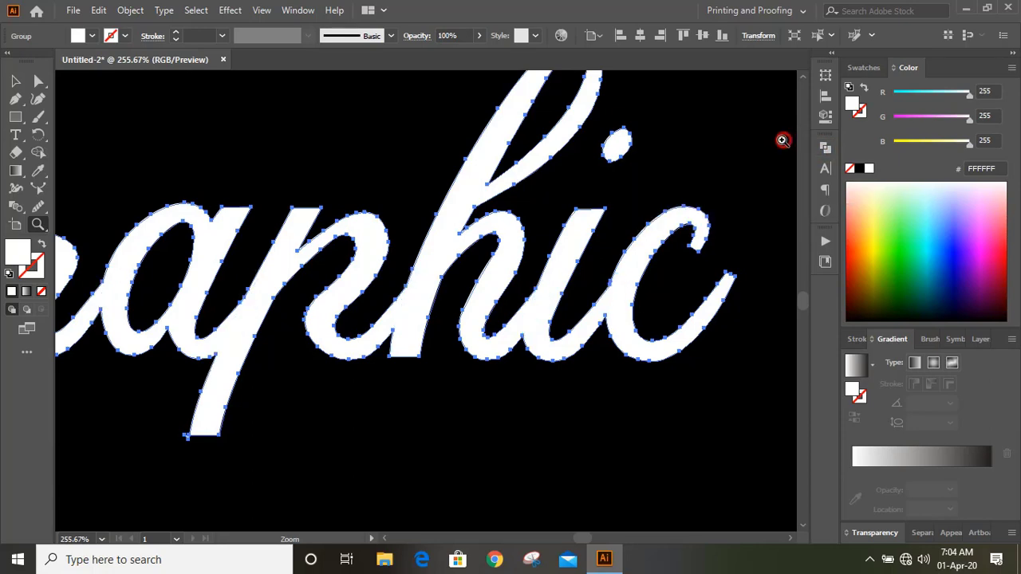
pyautogui.keyDown('alt'); pyautogui.click(387, 175); pyautogui.keyUp('alt')
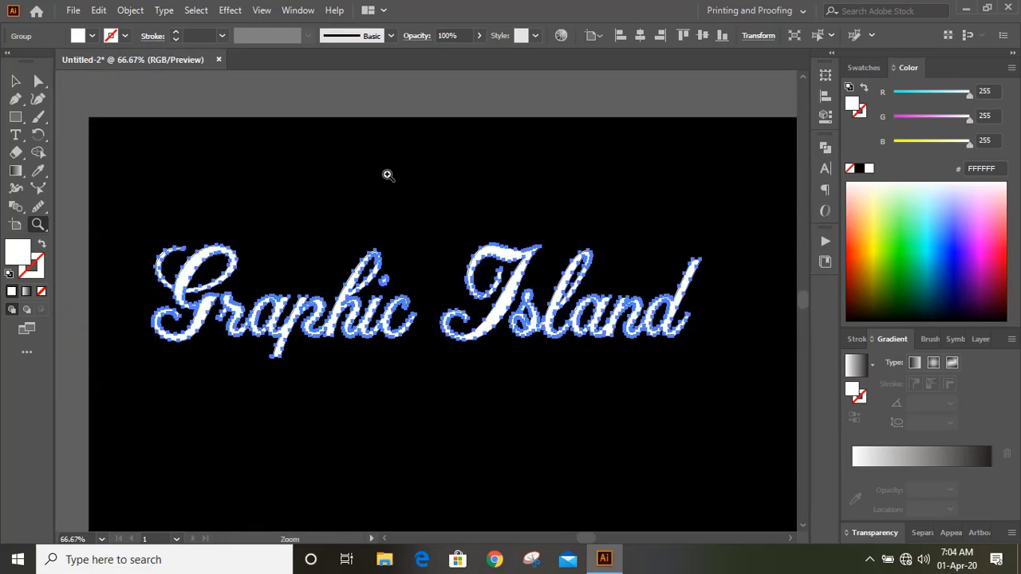
pyautogui.press('v')
pyautogui.click(227, 86)
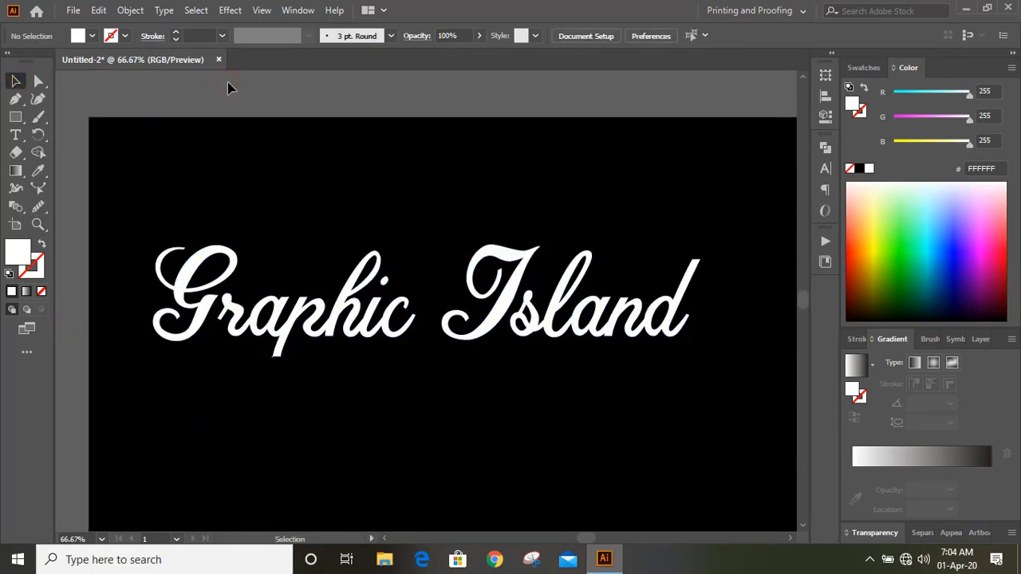
# - Open Offset Path for the lettering group and preview a 10 px offset
pyautogui.click(270, 305)
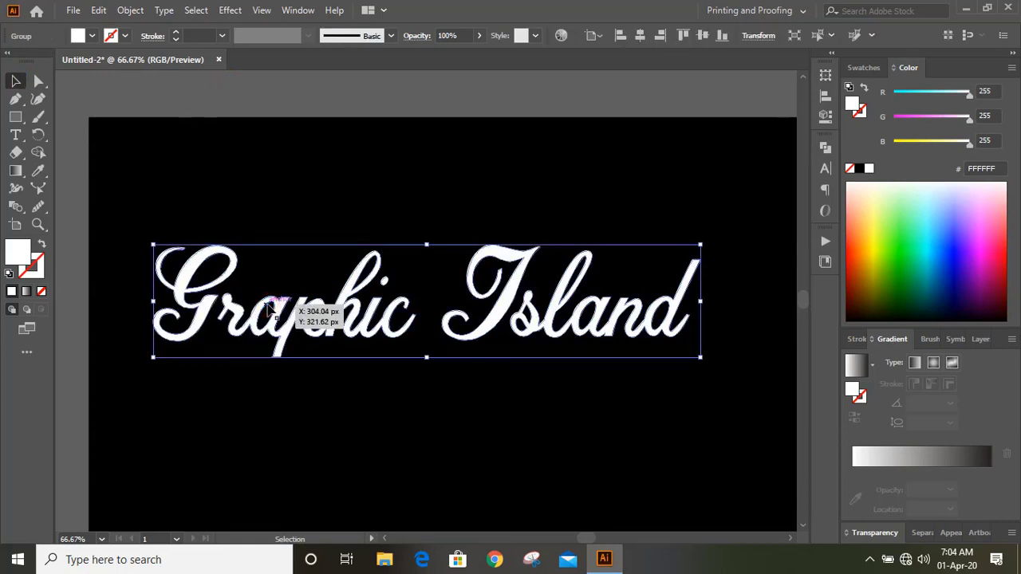
pyautogui.click(131, 10)
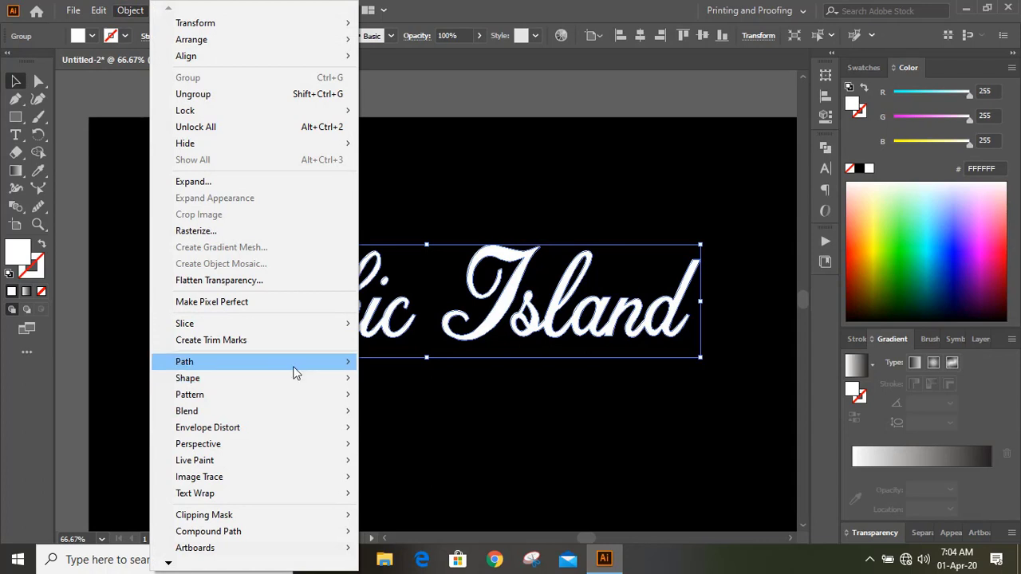
pyautogui.moveTo(294, 373)
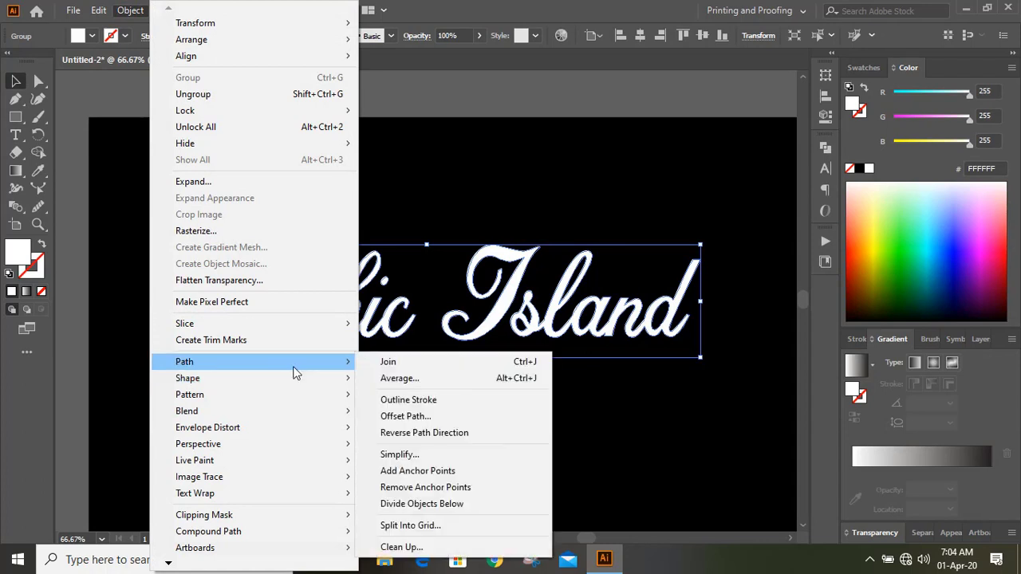
pyautogui.click(414, 421)
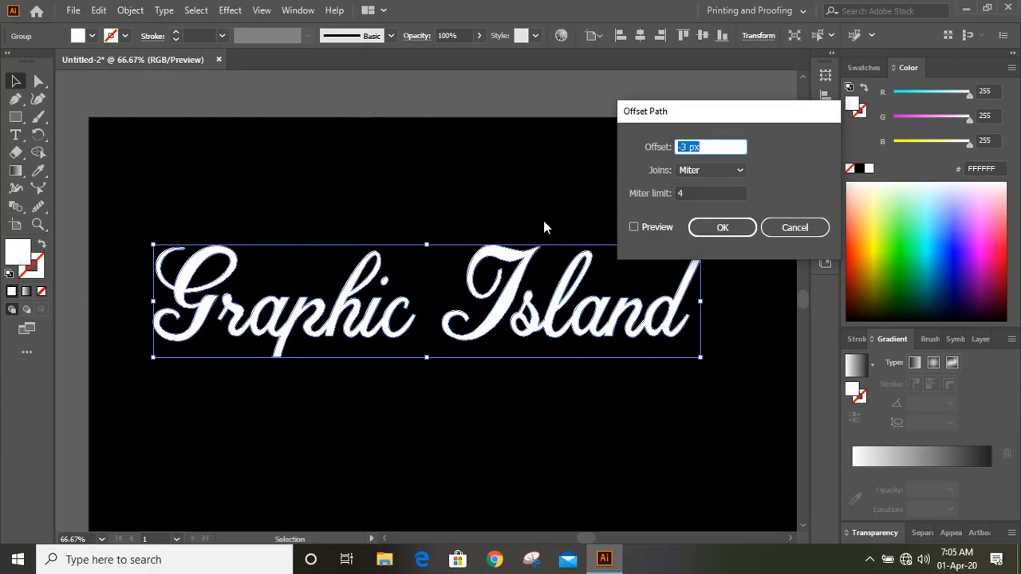
pyautogui.click(703, 147)
pyautogui.moveTo(711, 147); pyautogui.dragTo(679, 147)
pyautogui.write('10')
pyautogui.click(634, 227)
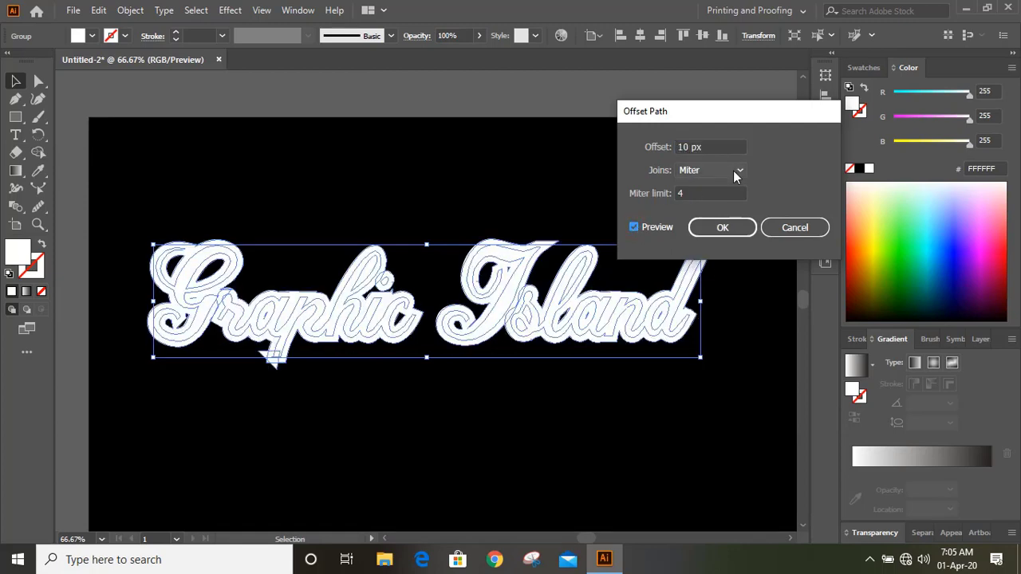
# - Adjust the offset to 33 px with Miter joins and apply it
pyautogui.click(718, 145)
pyautogui.press('Up')
pyautogui.press('Up')
pyautogui.press('Up')
pyautogui.press('Up')
pyautogui.press('Up')
pyautogui.press('Up')
pyautogui.press('Up')
pyautogui.press('Up')
pyautogui.press('Up')
pyautogui.press('Up')
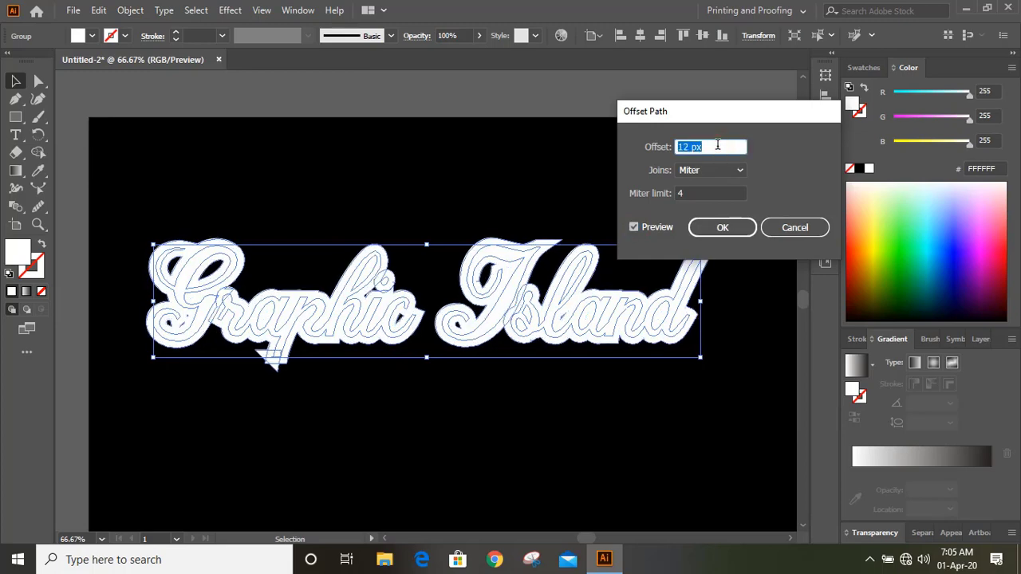
pyautogui.press('Up')
pyautogui.press('Up')
pyautogui.press('Up')
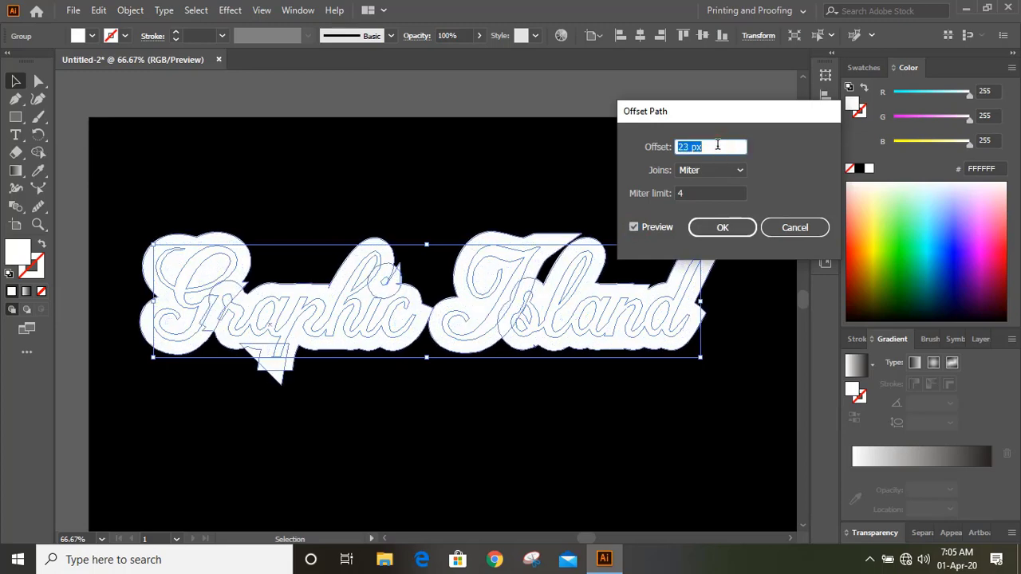
pyautogui.press('Up')
pyautogui.press('Up')
pyautogui.press('Up')
pyautogui.press('Up')
pyautogui.press('Up')
pyautogui.press('Up')
pyautogui.press('Up')
pyautogui.press('Up')
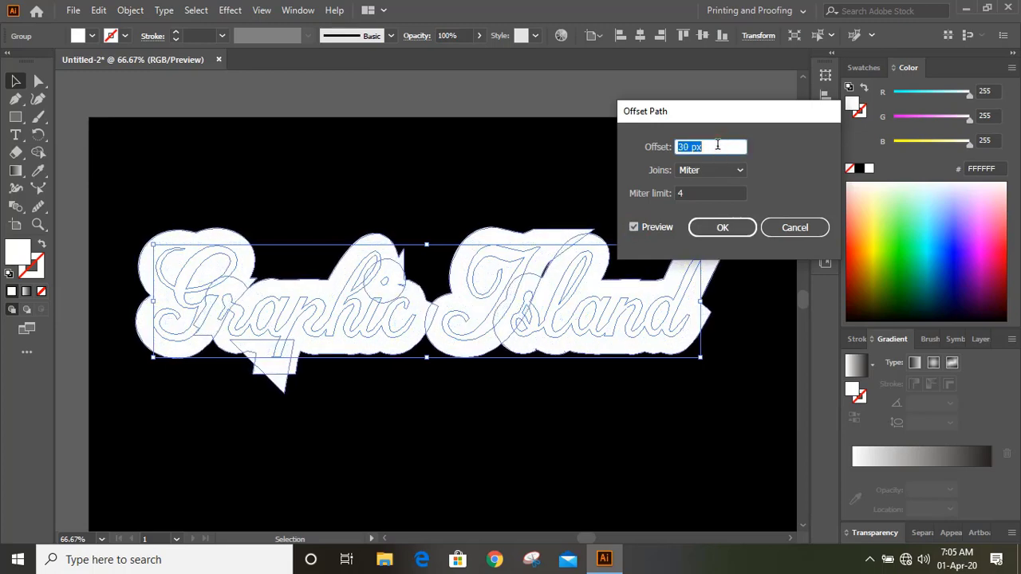
pyautogui.press('Up')
pyautogui.press('Up')
pyautogui.press('Up')
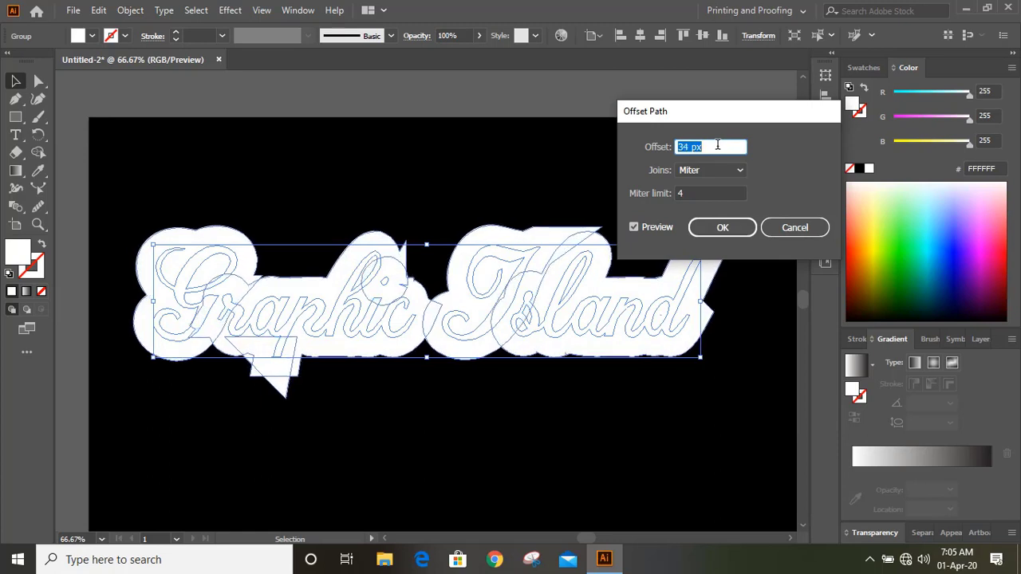
pyautogui.press('Down')
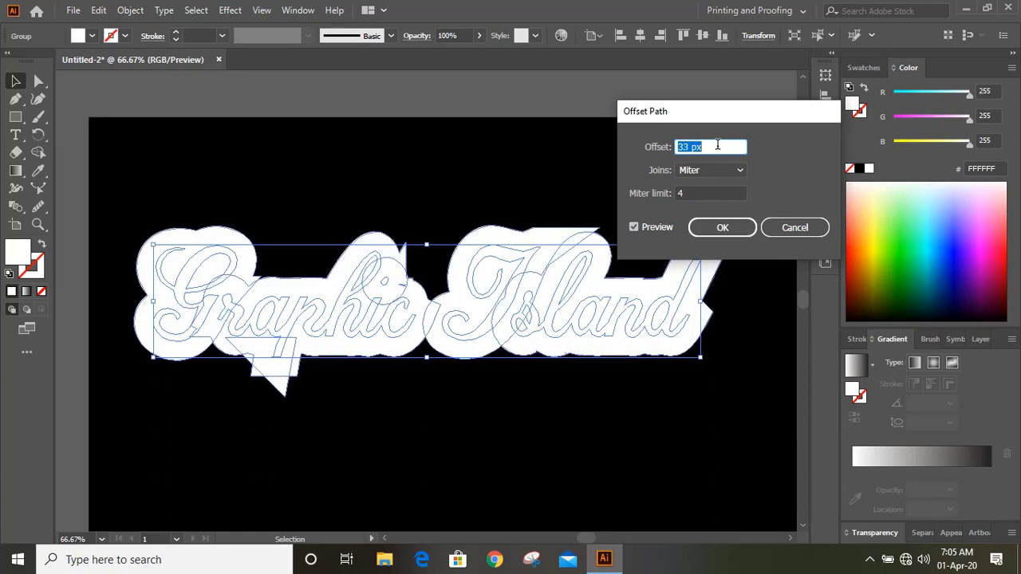
pyautogui.click(726, 227)
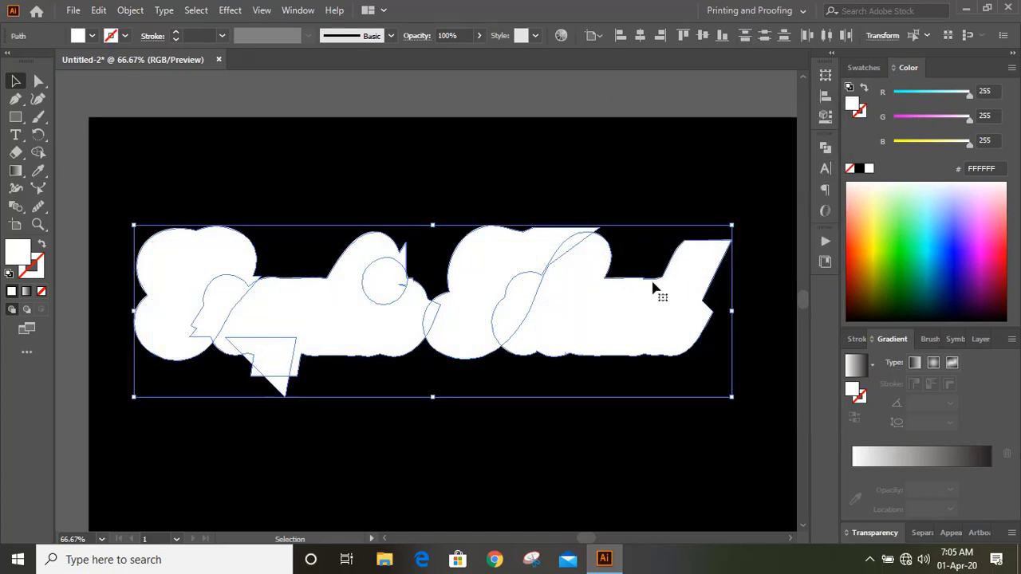
# - Fill the offset outline with magenta FF18FF and unite it into one shape
pyautogui.click(901, 117)
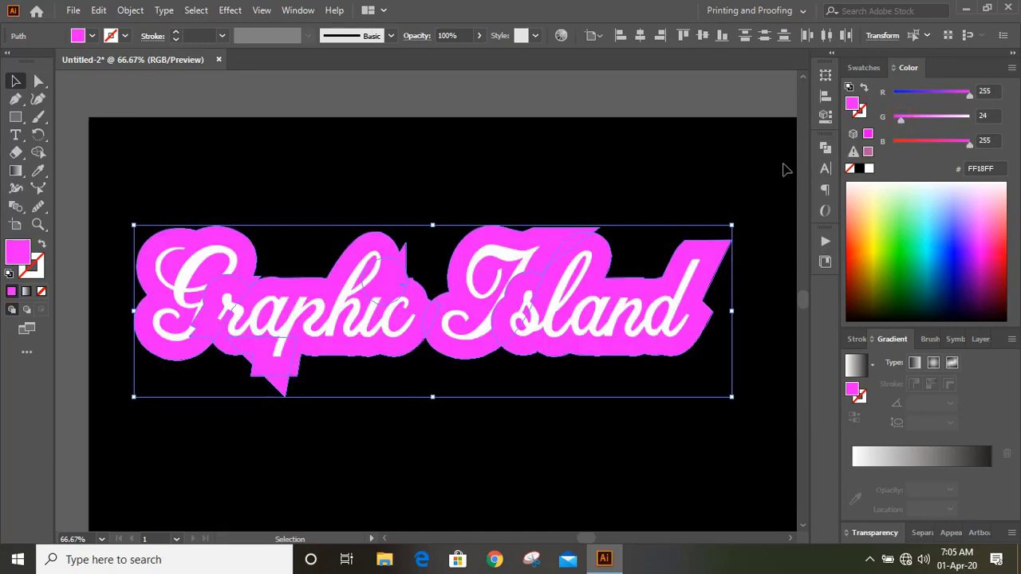
pyautogui.click(825, 147)
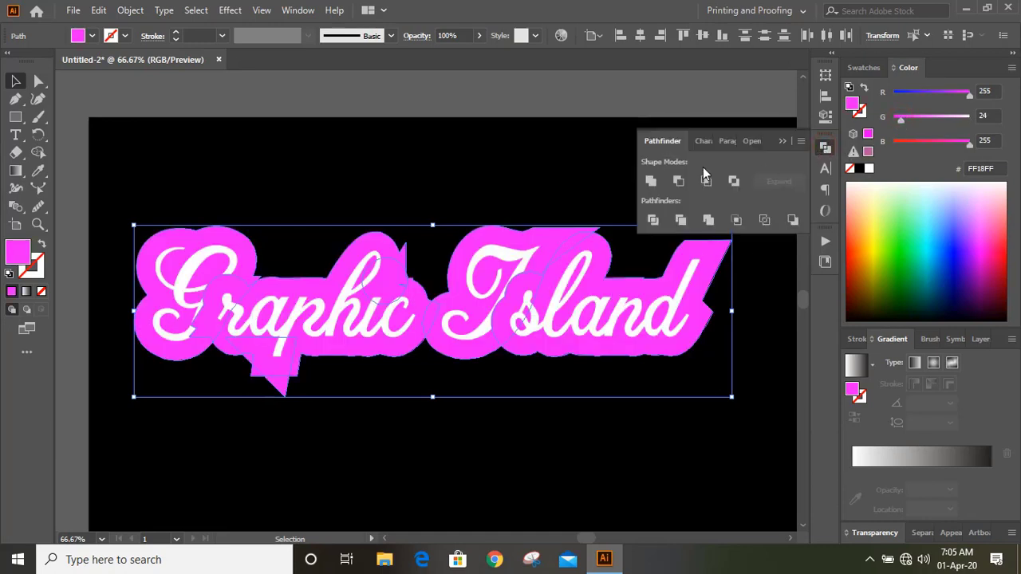
pyautogui.click(651, 182)
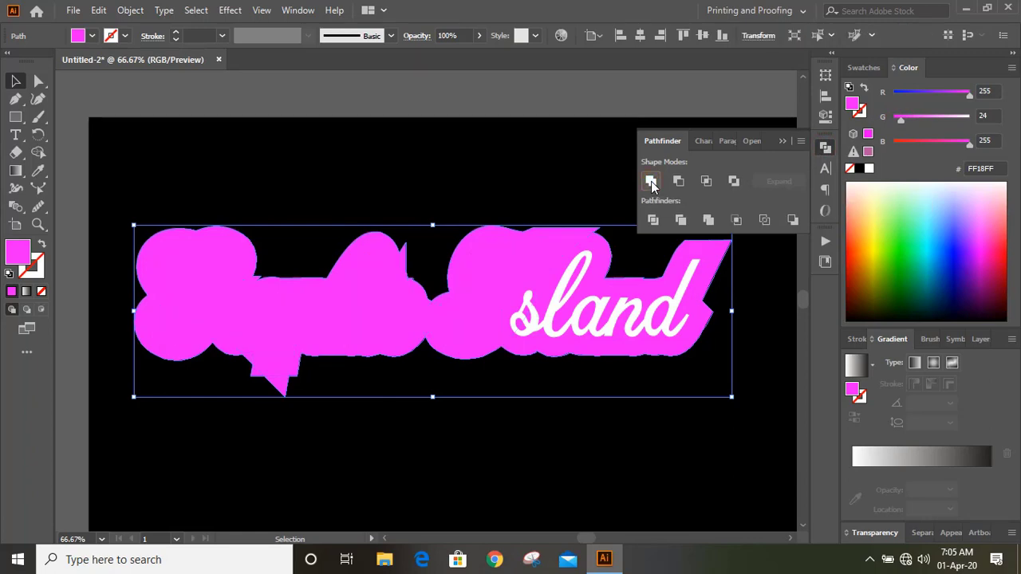
pyautogui.click(783, 144)
# - Ungroup the artwork and select the magenta backing shape on its own
pyautogui.click(477, 189)
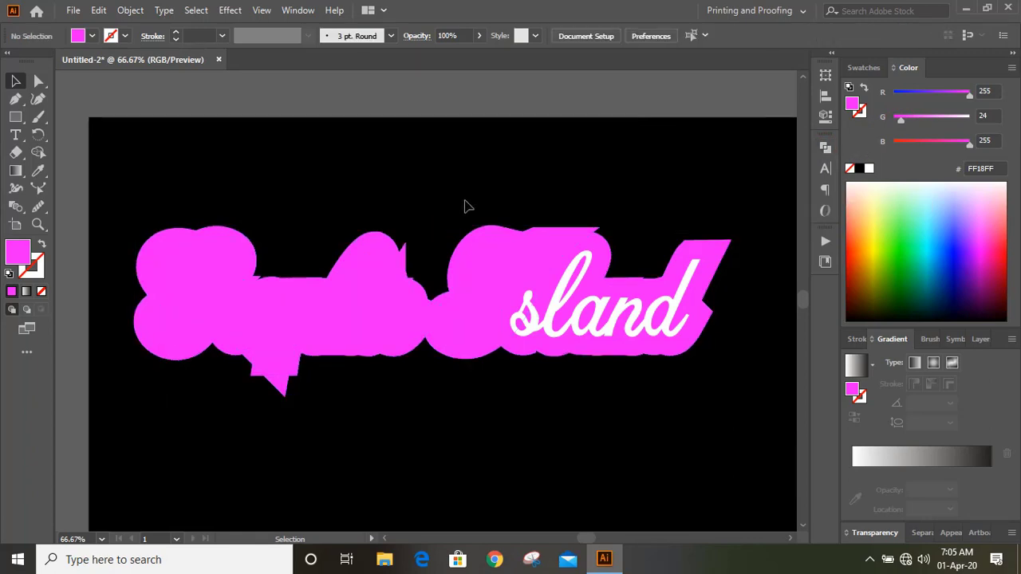
pyautogui.click(478, 284)
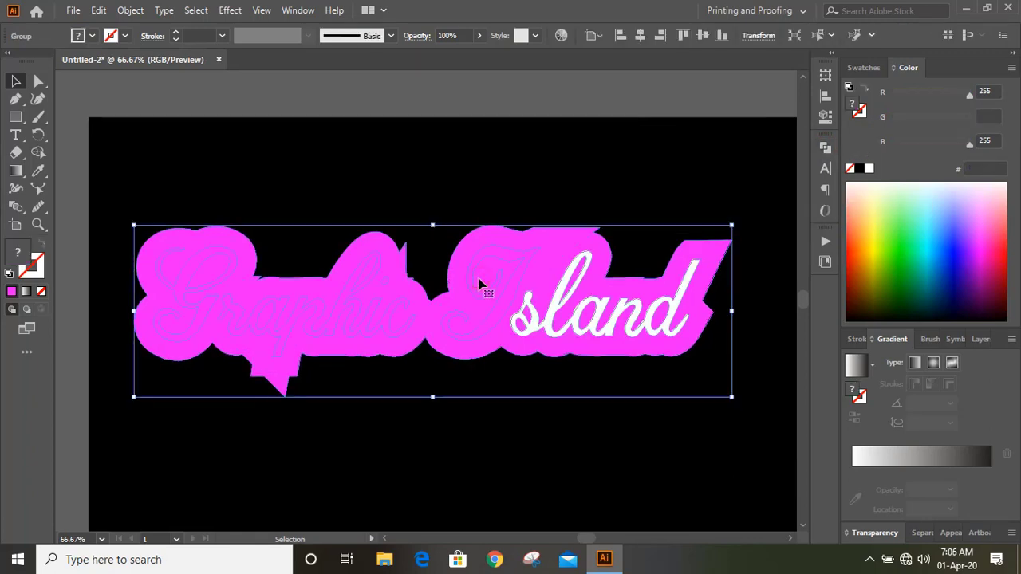
pyautogui.click(131, 10)
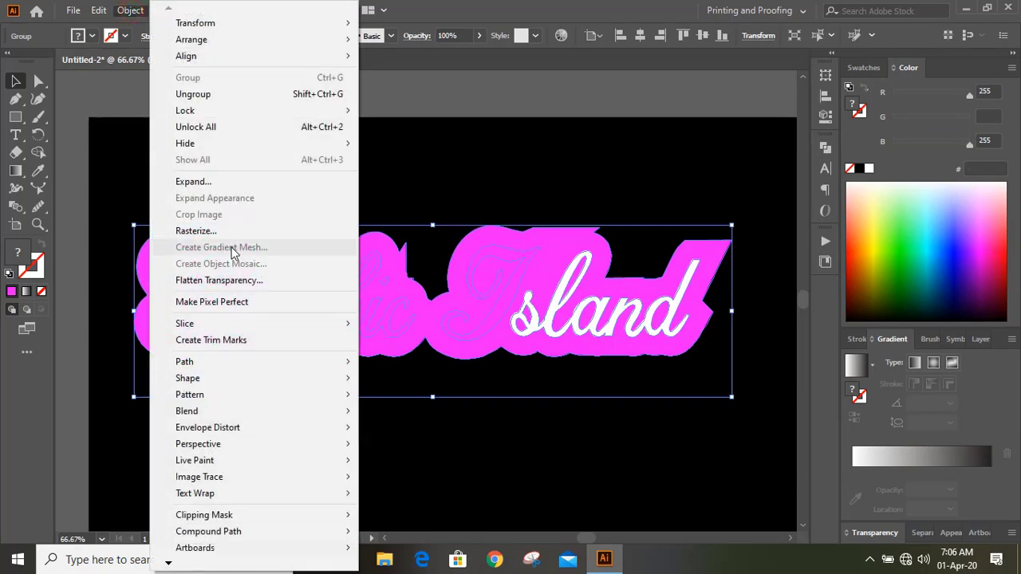
pyautogui.click(210, 95)
pyautogui.click(356, 182)
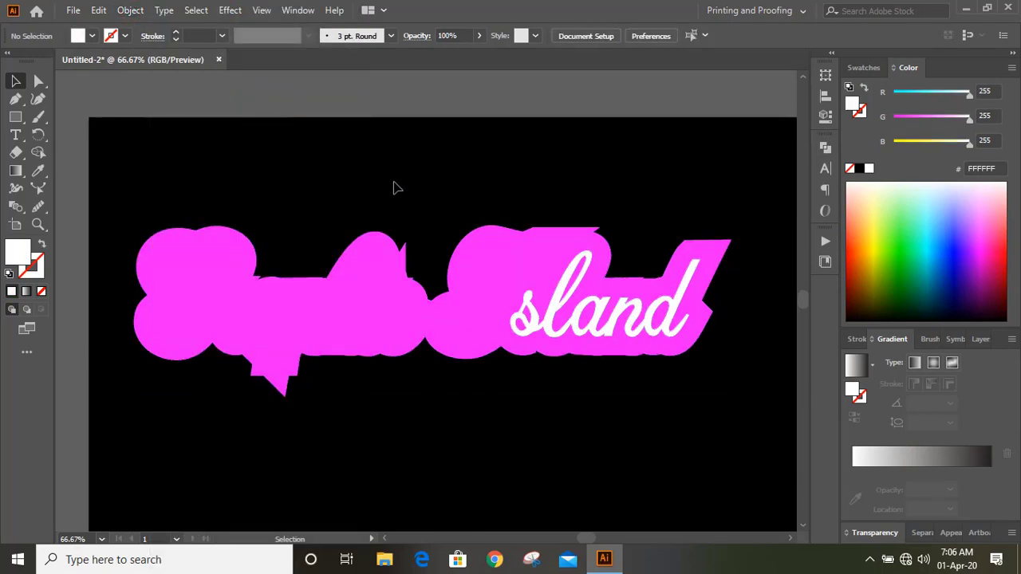
pyautogui.click(212, 251)
# - Lock the magenta backing shape with Object > Lock > Selection
pyautogui.click(130, 10)
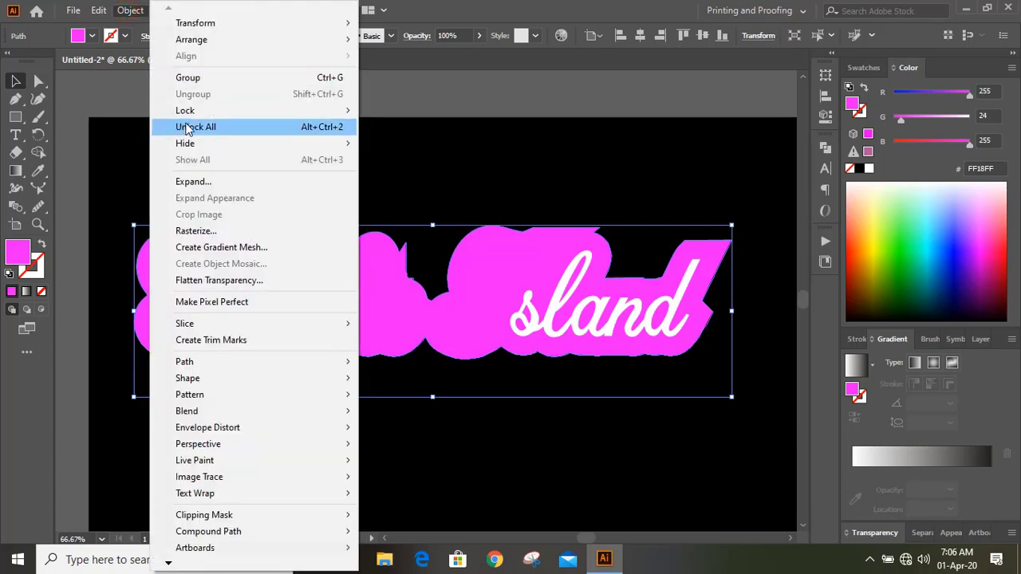
pyautogui.moveTo(193, 112)
pyautogui.click(402, 111)
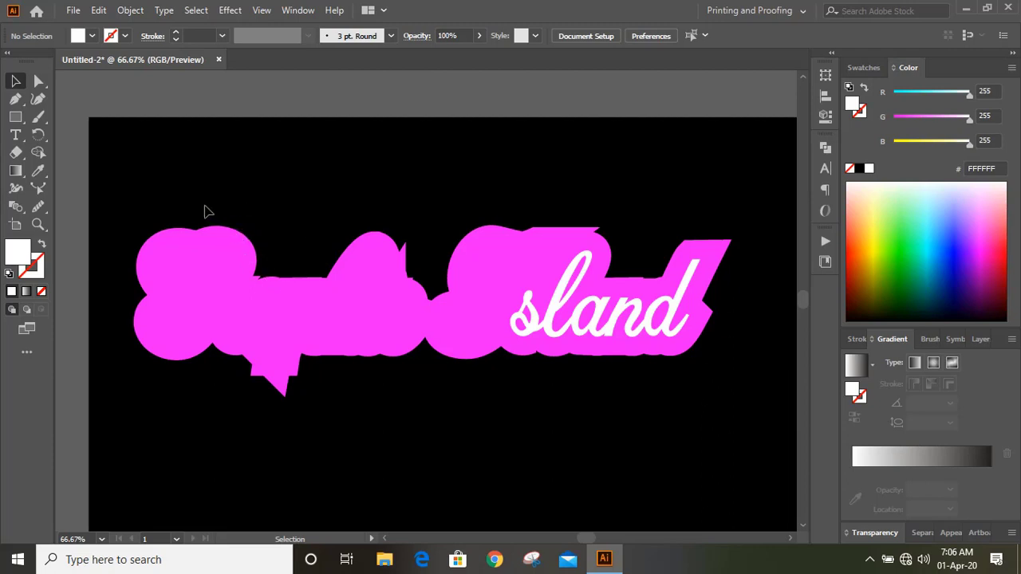
# - Marquee-select the white lettering and Arrange > Bring to Front, then deselect
pyautogui.moveTo(205, 209); pyautogui.dragTo(251, 239)
pyautogui.moveTo(115, 202); pyautogui.dragTo(503, 383)
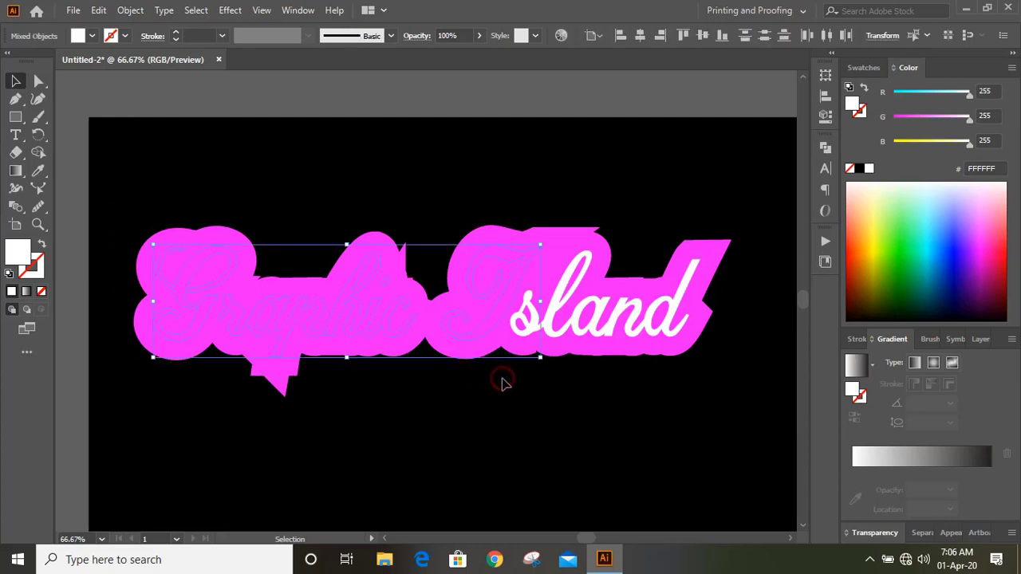
pyautogui.rightClick(511, 292)
pyautogui.moveTo(582, 459)
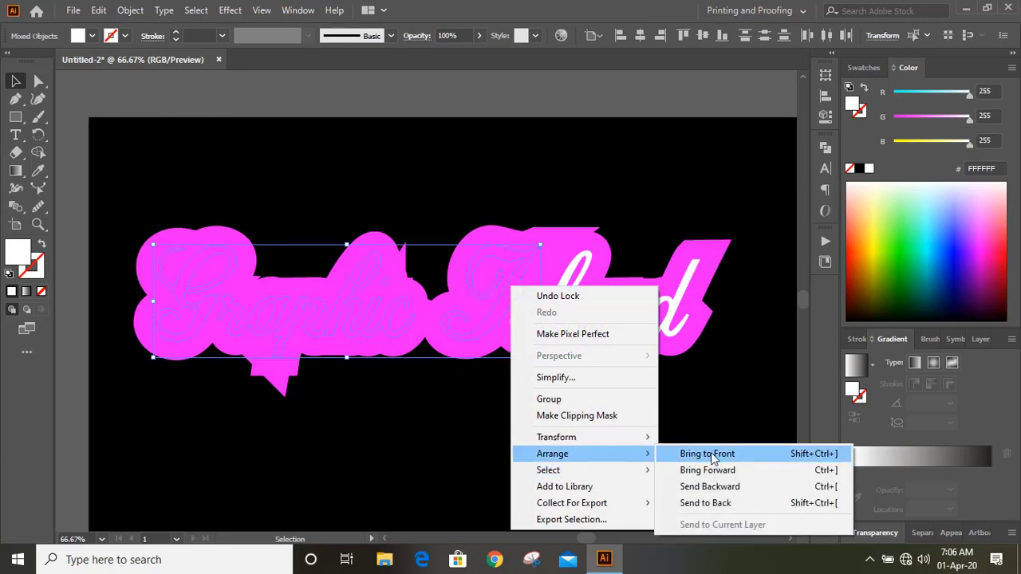
pyautogui.click(712, 459)
pyautogui.click(458, 200)
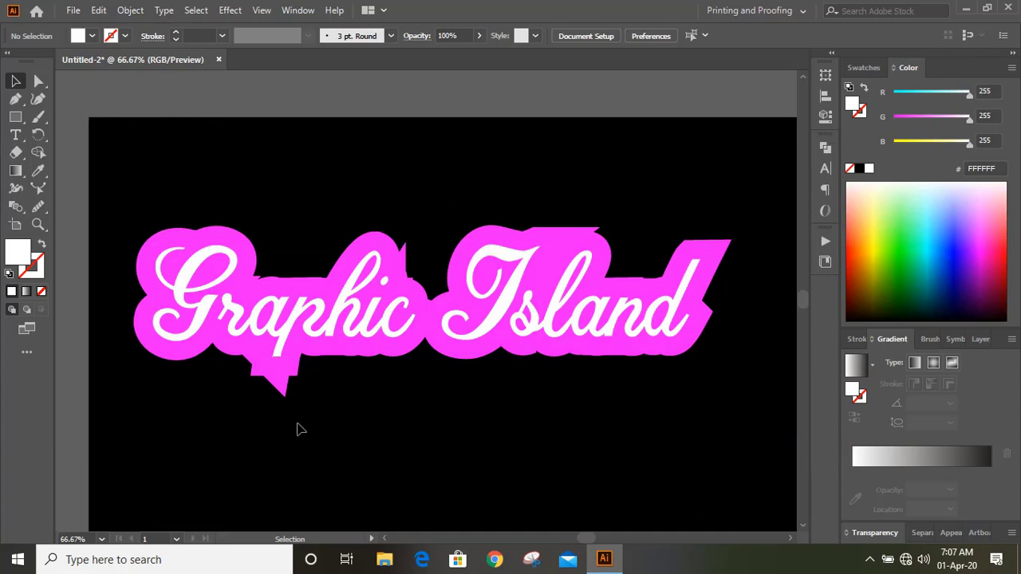
# - Unlock all locked artwork with Object > Unlock All and clear the selection
pyautogui.scroll(-3, 296, 429)
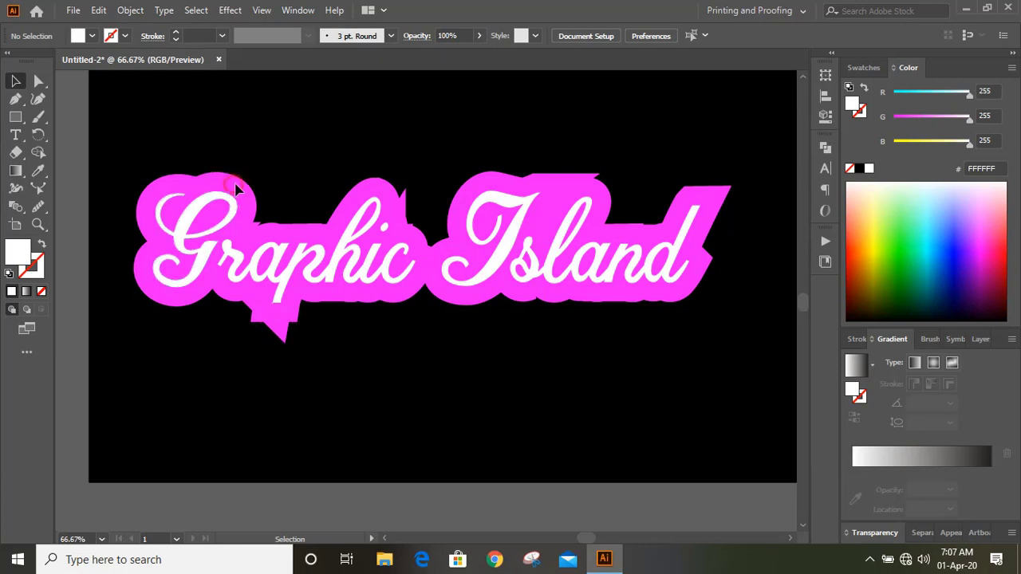
pyautogui.scroll(2, 267, 184)
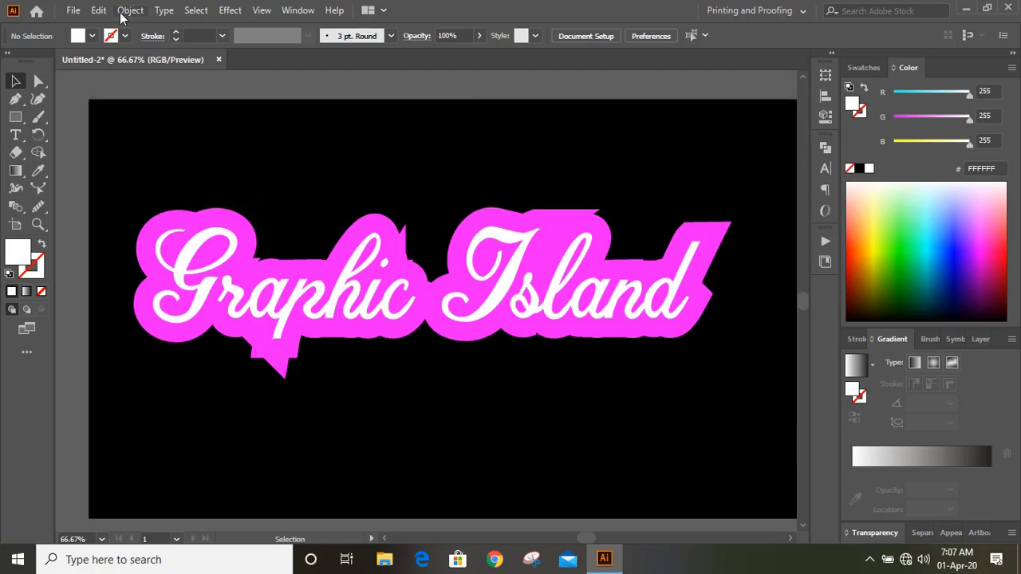
pyautogui.click(122, 16)
pyautogui.click(239, 132)
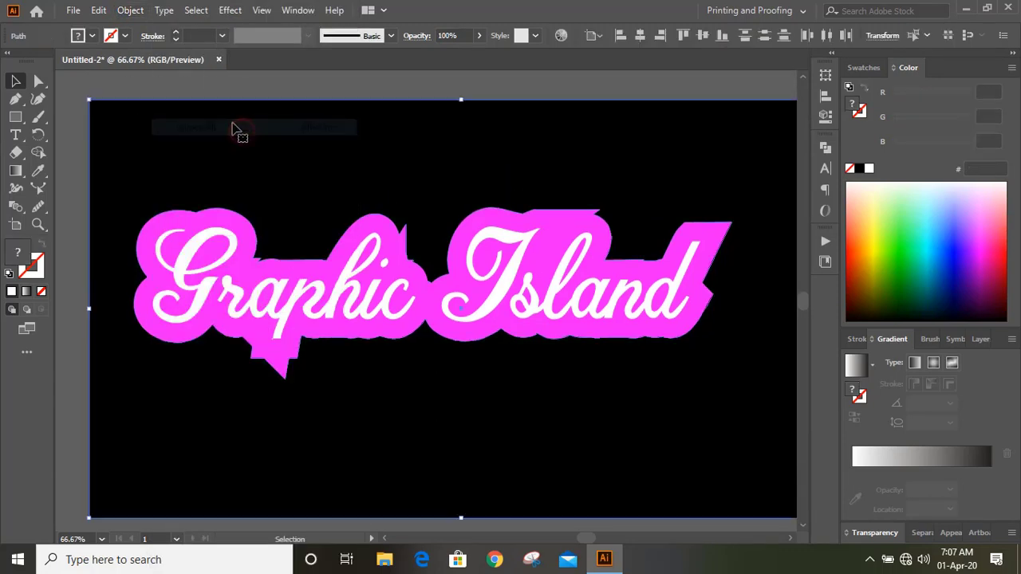
pyautogui.click(218, 87)
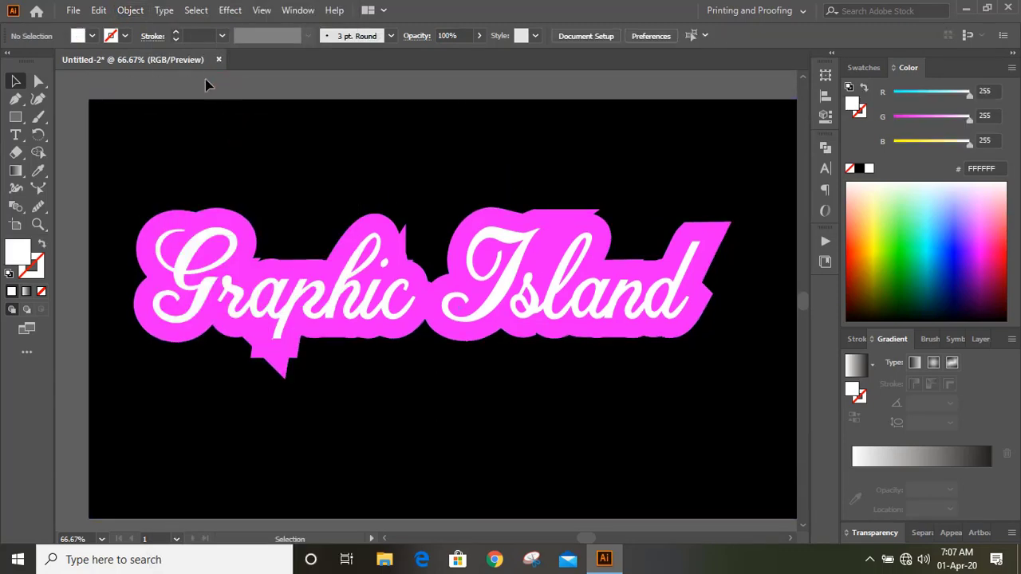
# - Relock the black background rectangle and select the pink outline behind the lettering
pyautogui.click(162, 125)
pyautogui.click(130, 9)
pyautogui.moveTo(298, 113)
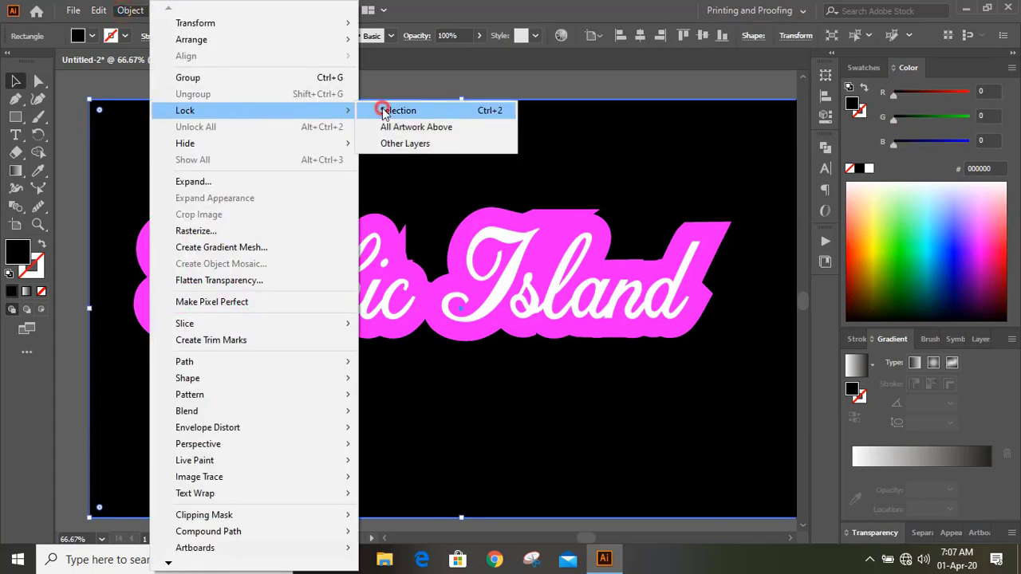
pyautogui.click(384, 111)
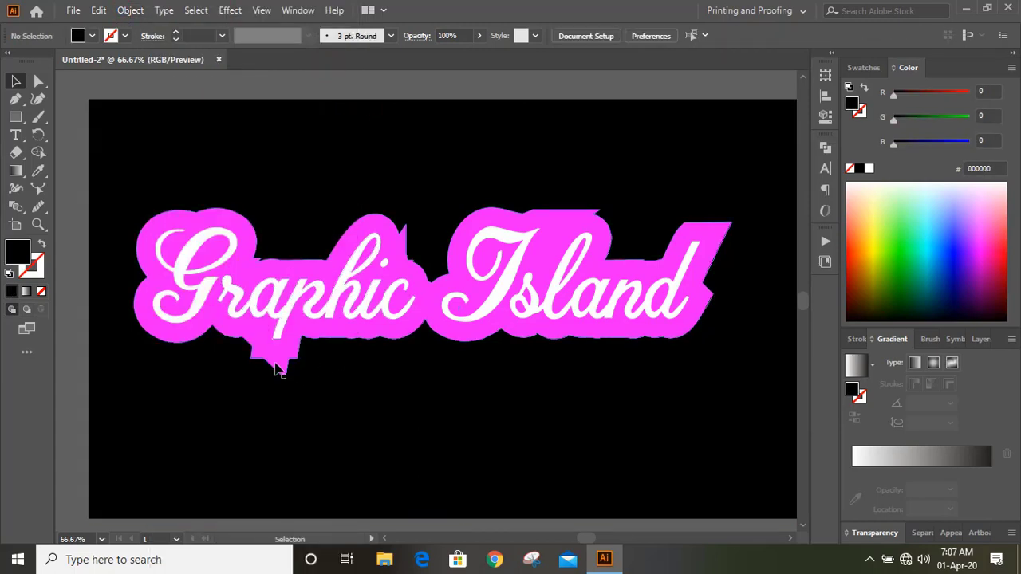
pyautogui.click(276, 365)
pyautogui.click(16, 98)
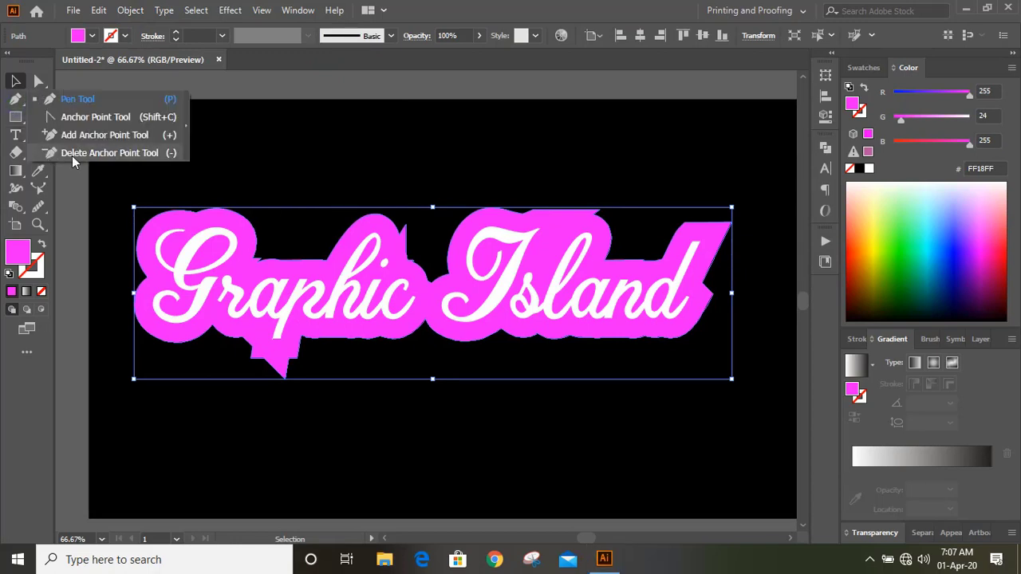
# - Delete the pink outline's bottom tip and top-edge spike anchors with the Delete Anchor Point Tool
pyautogui.click(121, 155)
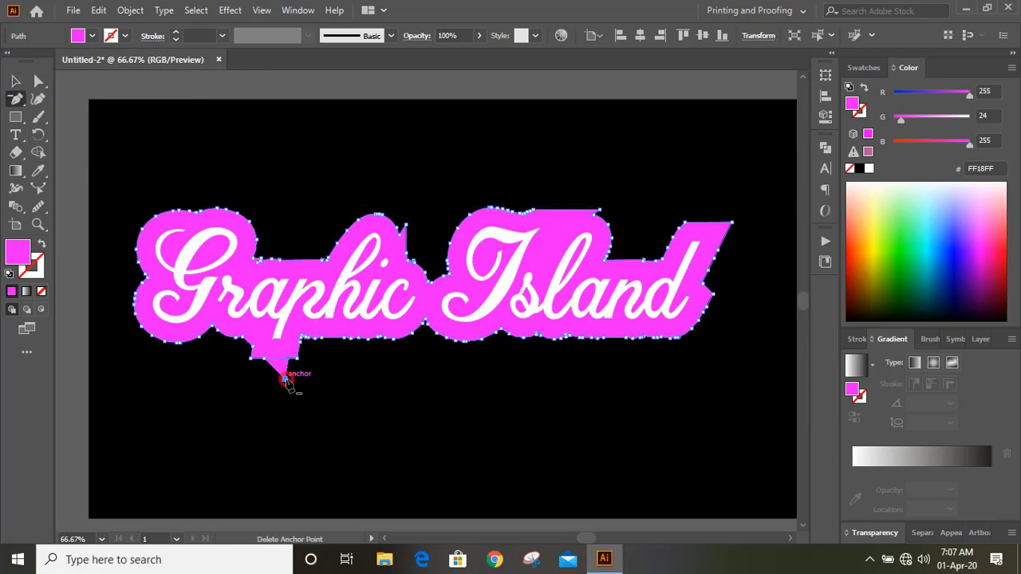
pyautogui.click(284, 380)
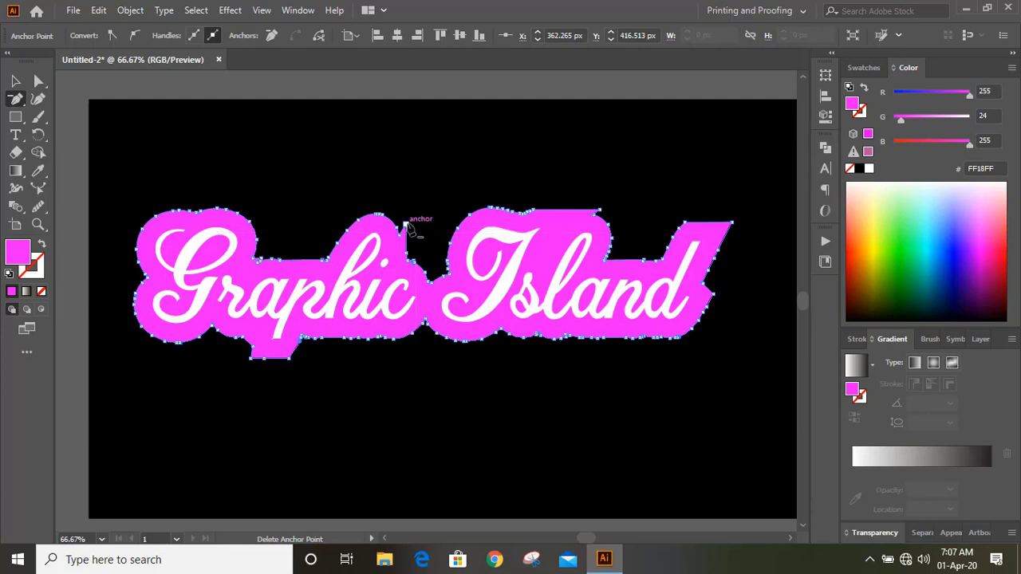
pyautogui.click(405, 227)
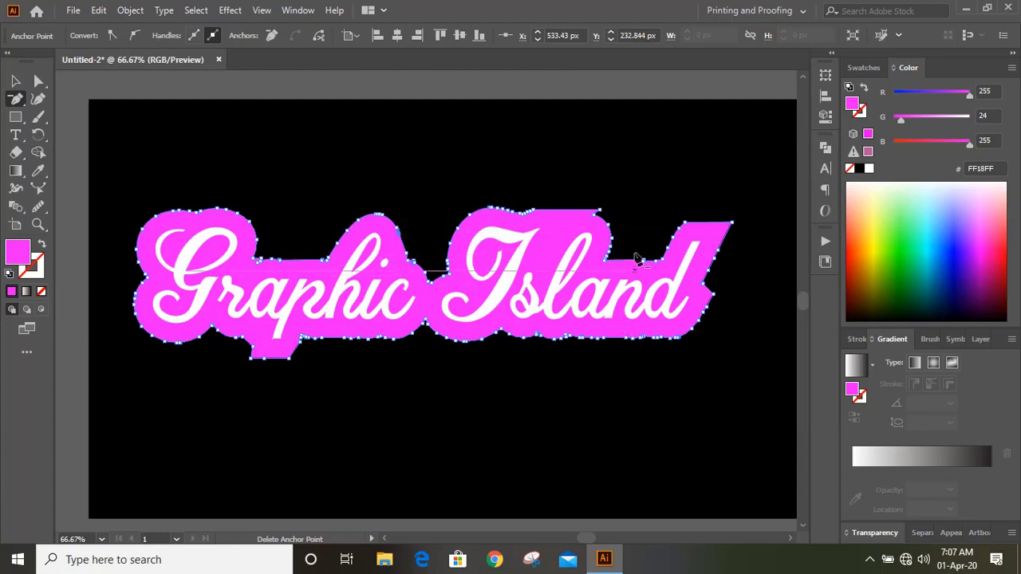
pyautogui.press('v')
pyautogui.click(236, 228)
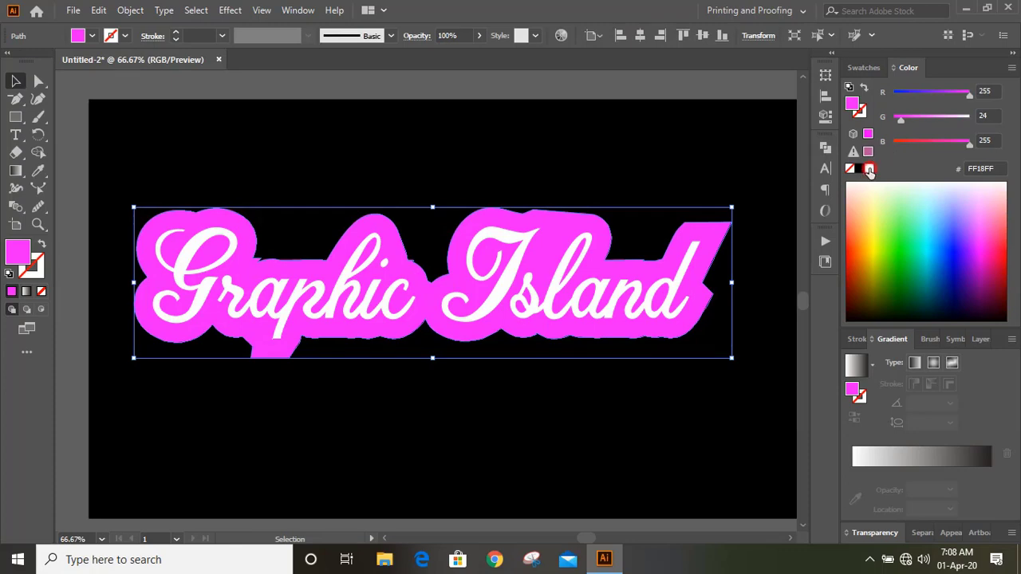
# - Fill the sticker outline white and both Graphic Island words black
pyautogui.click(870, 169)
pyautogui.click(569, 166)
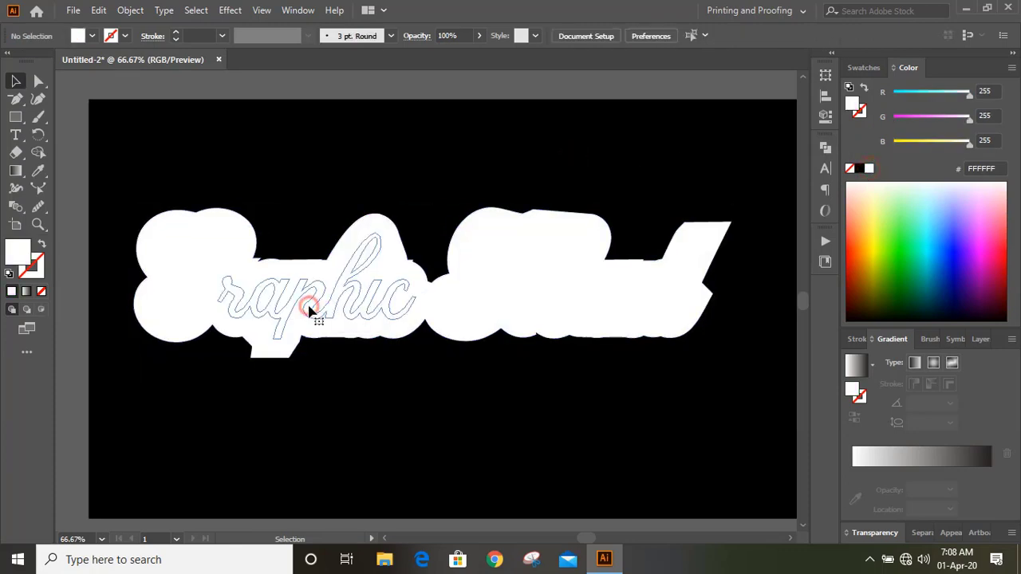
pyautogui.click(310, 311)
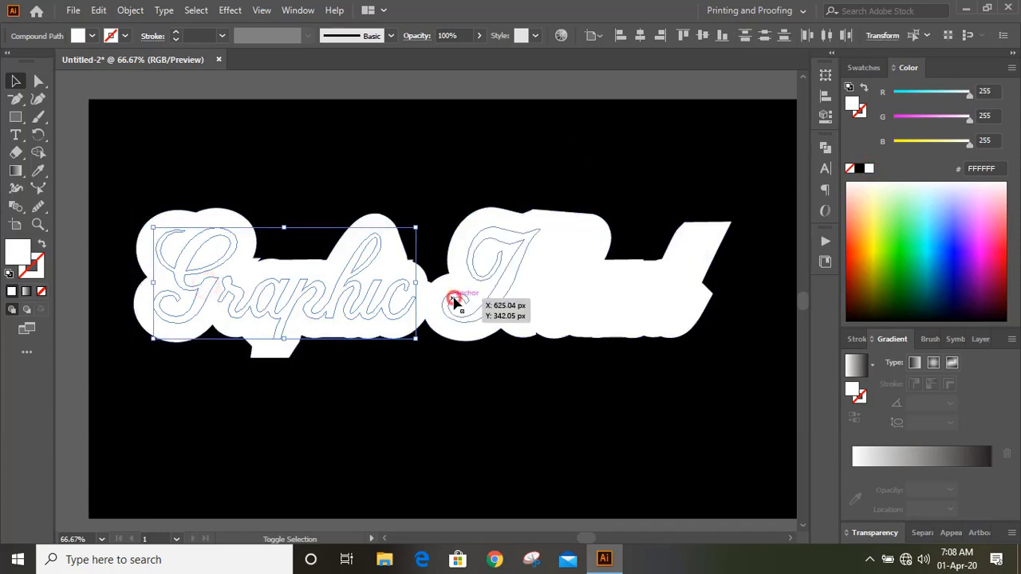
pyautogui.keyDown('shift'); pyautogui.click(544, 296); pyautogui.keyUp('shift')
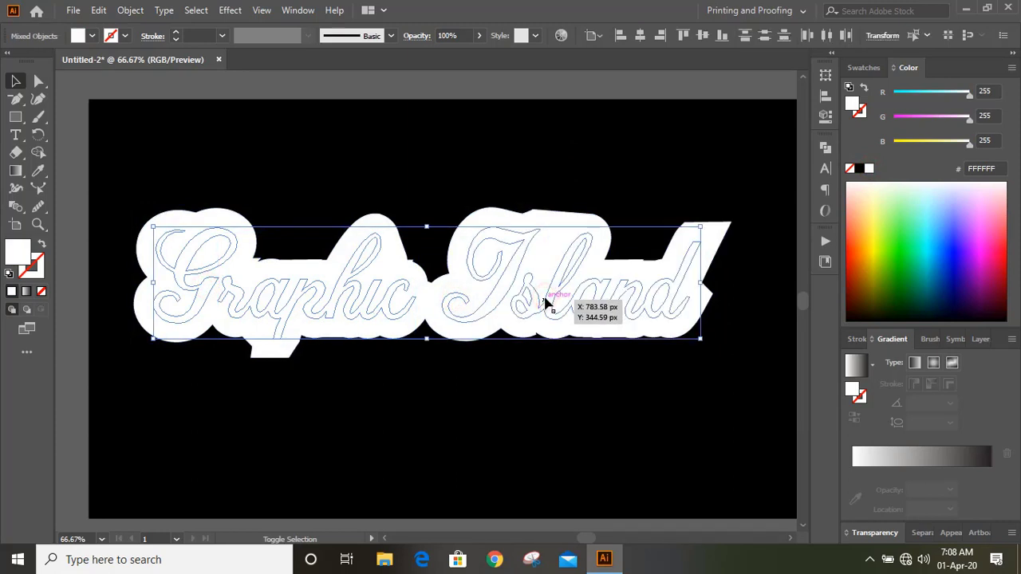
pyautogui.click(863, 172)
# - Select all the sticker artwork and move it up near the artboard top
pyautogui.click(407, 192)
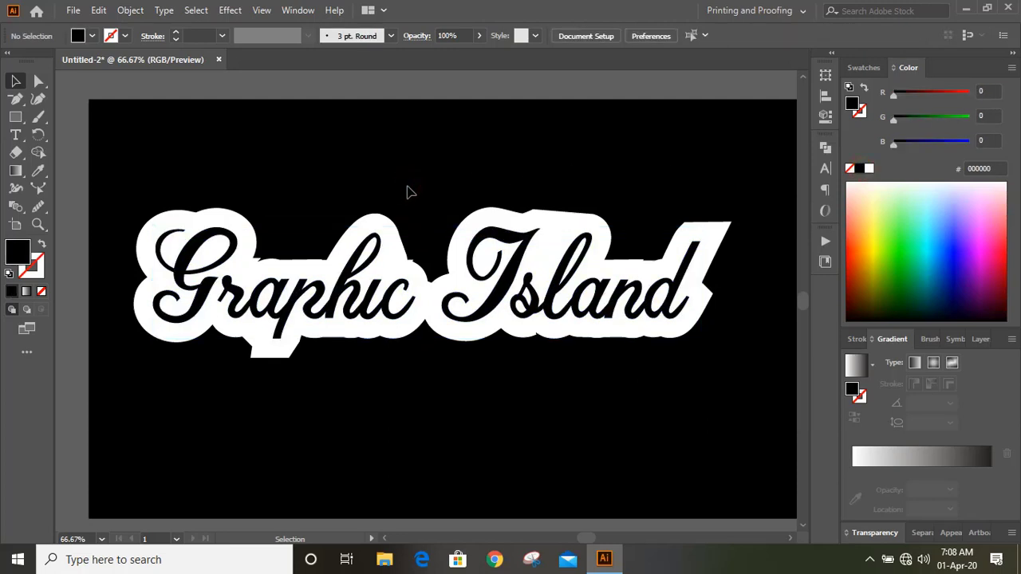
pyautogui.moveTo(158, 177); pyautogui.dragTo(730, 395)
pyautogui.moveTo(507, 307); pyautogui.dragTo(519, 228)
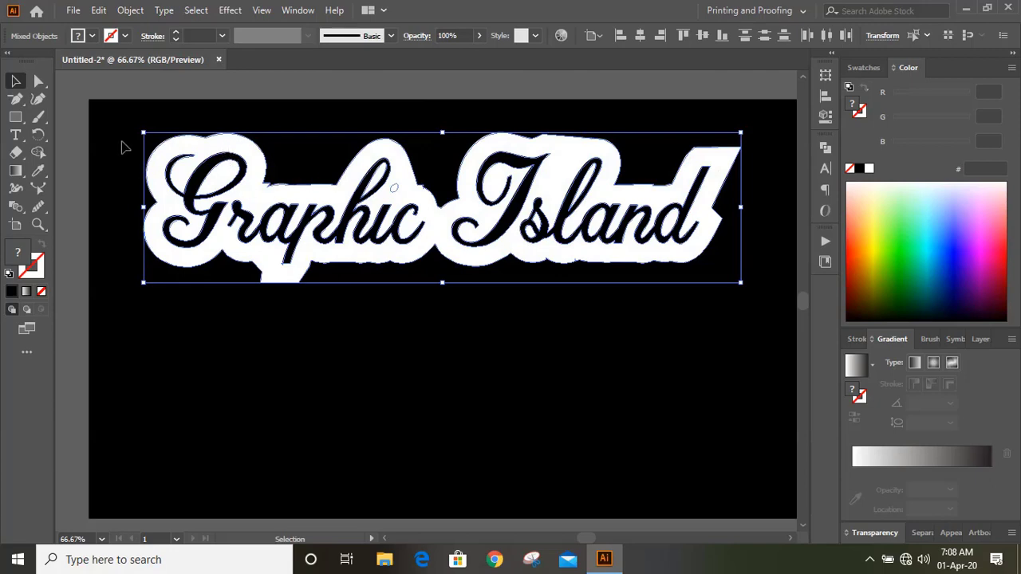
# - Duplicate the sticker straight below the original and select the lower copy's white outline
pyautogui.moveTo(124, 119); pyautogui.dragTo(736, 306)
pyautogui.press('alt')
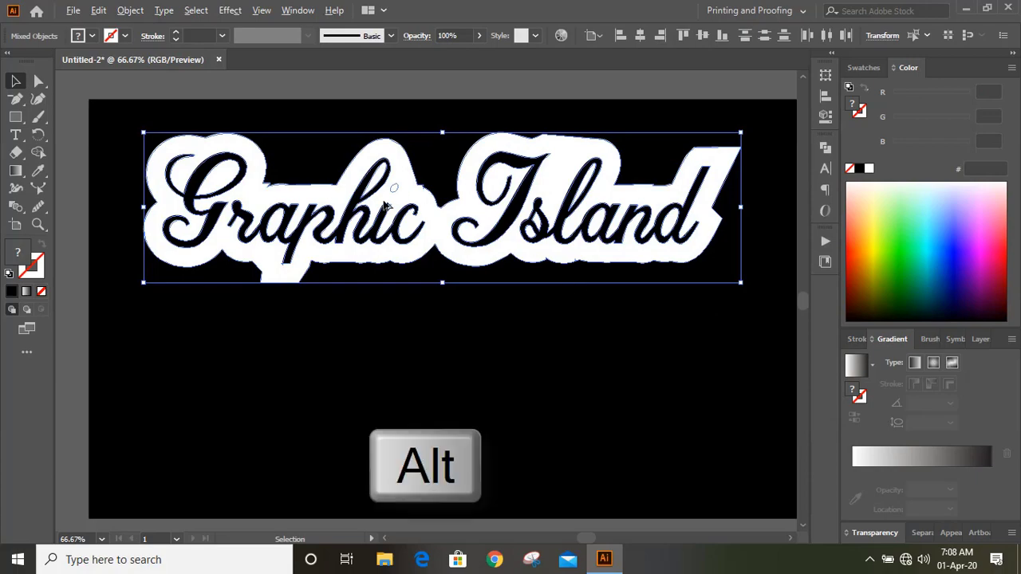
pyautogui.moveTo(388, 205); pyautogui.dragTo(384, 365)
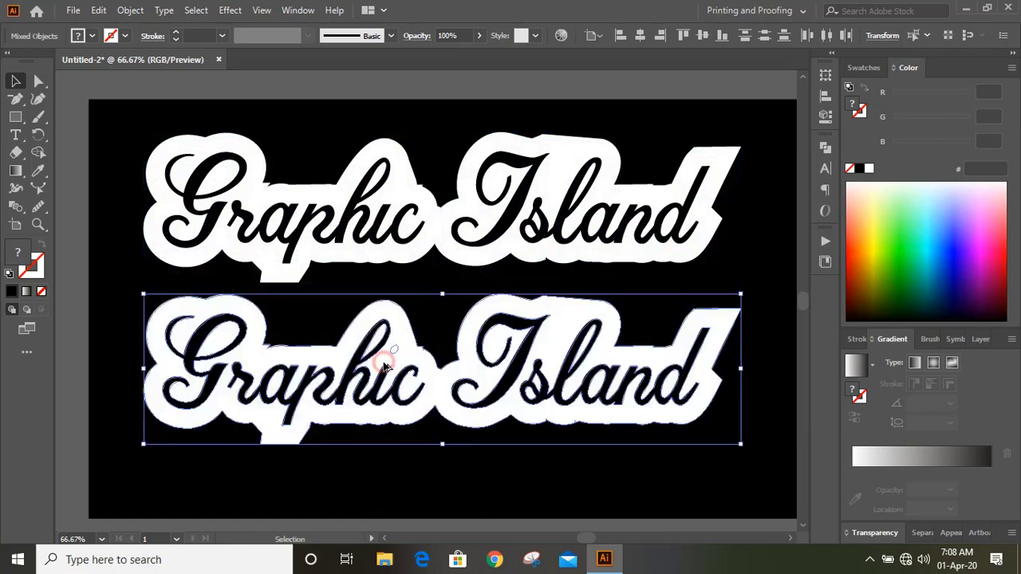
pyautogui.click(381, 481)
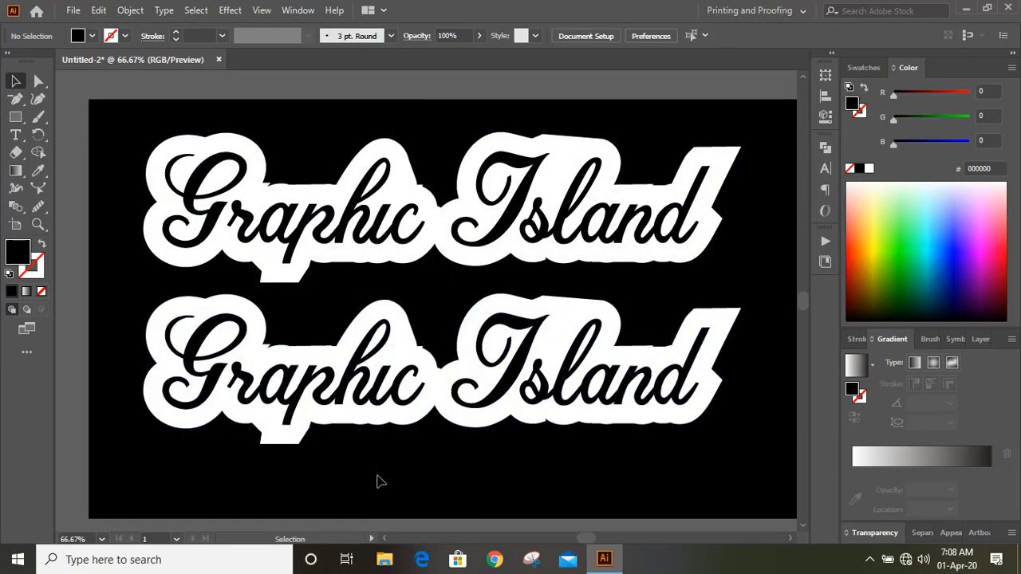
pyautogui.click(383, 310)
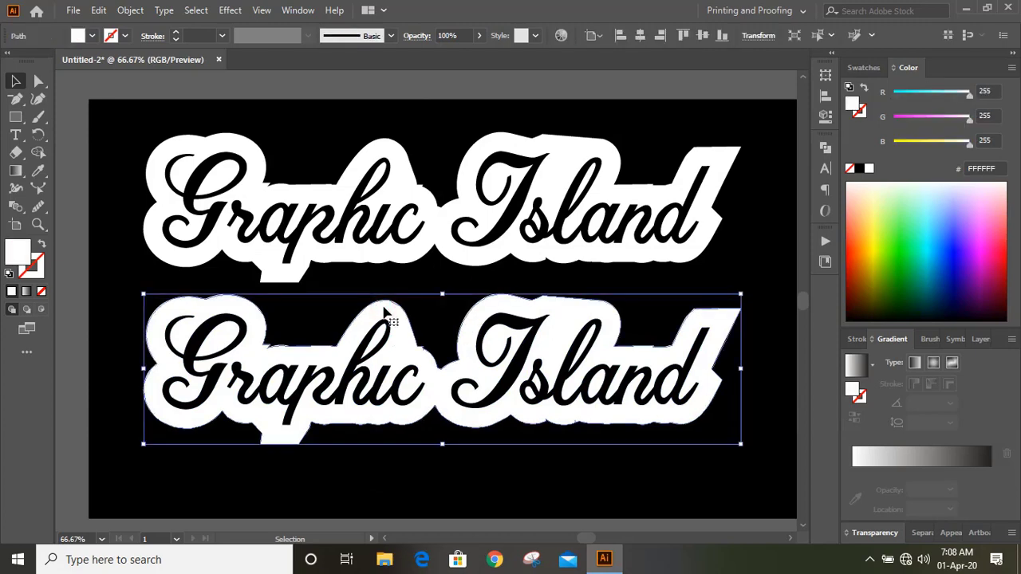
# - Create an Offset Path inset of -14 px inside the lower sticker's white outline
pyautogui.click(128, 11)
pyautogui.moveTo(243, 364)
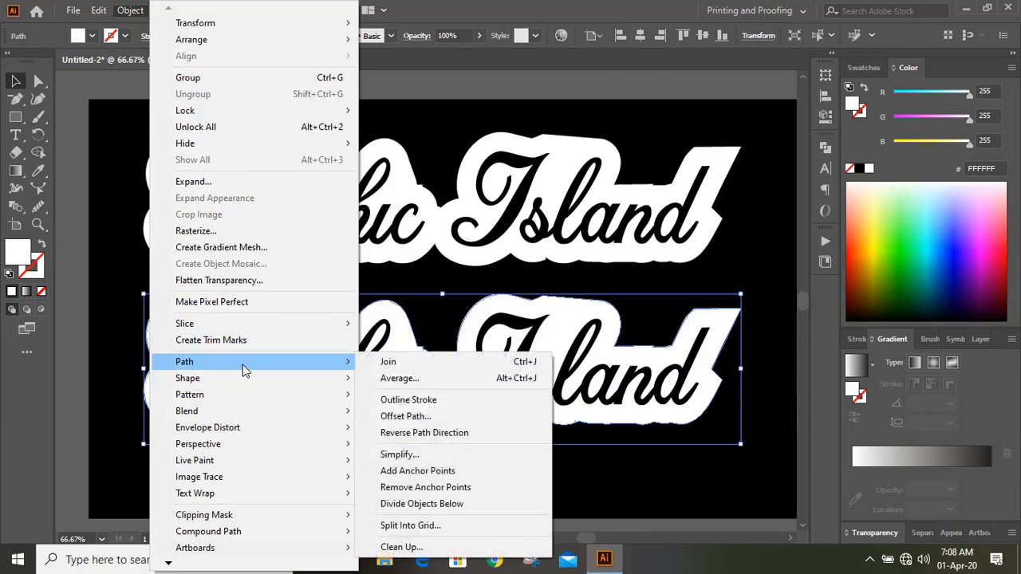
pyautogui.click(407, 416)
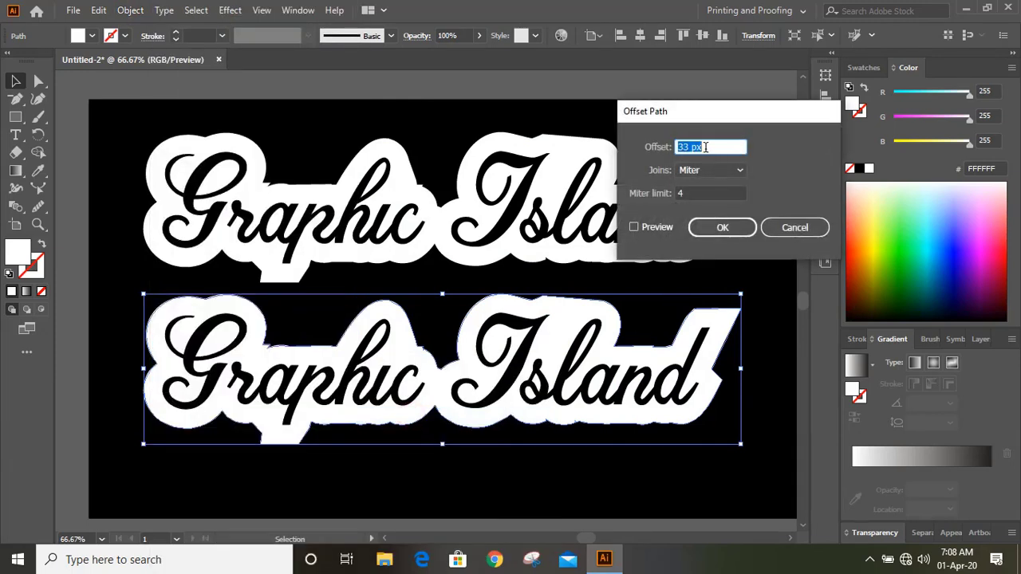
pyautogui.write('-20')
pyautogui.click(634, 228)
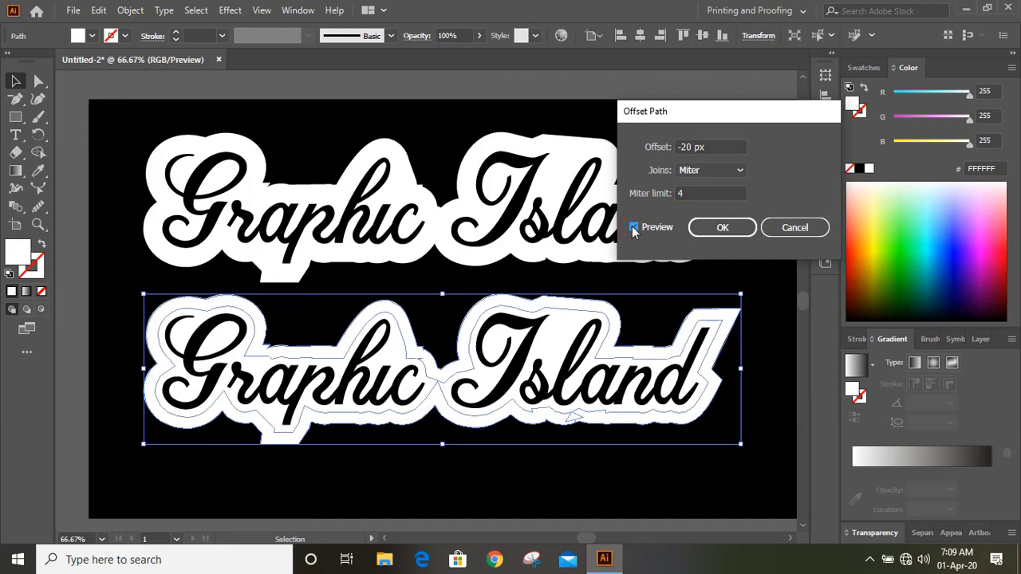
pyautogui.click(710, 147)
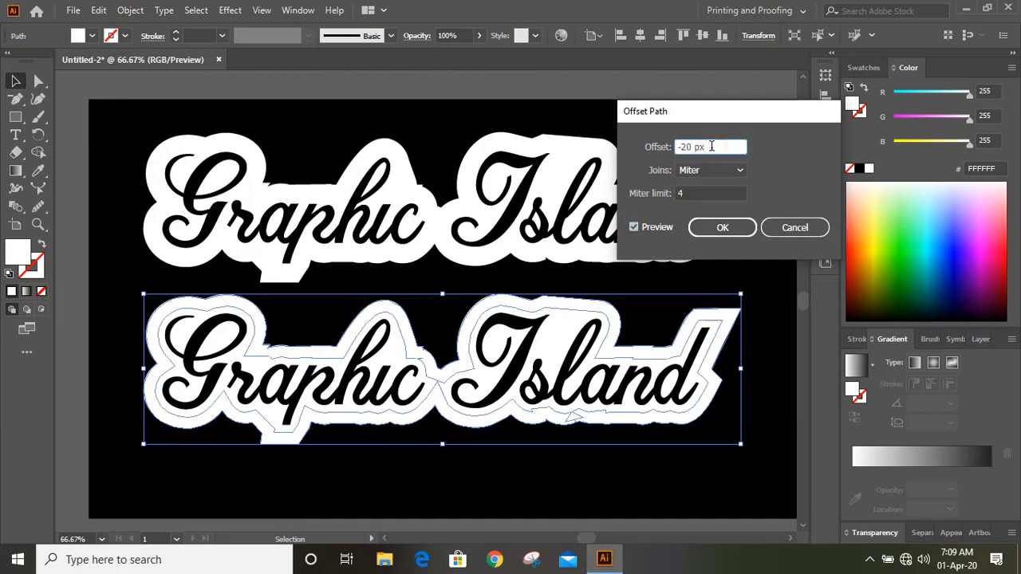
pyautogui.press('Down')
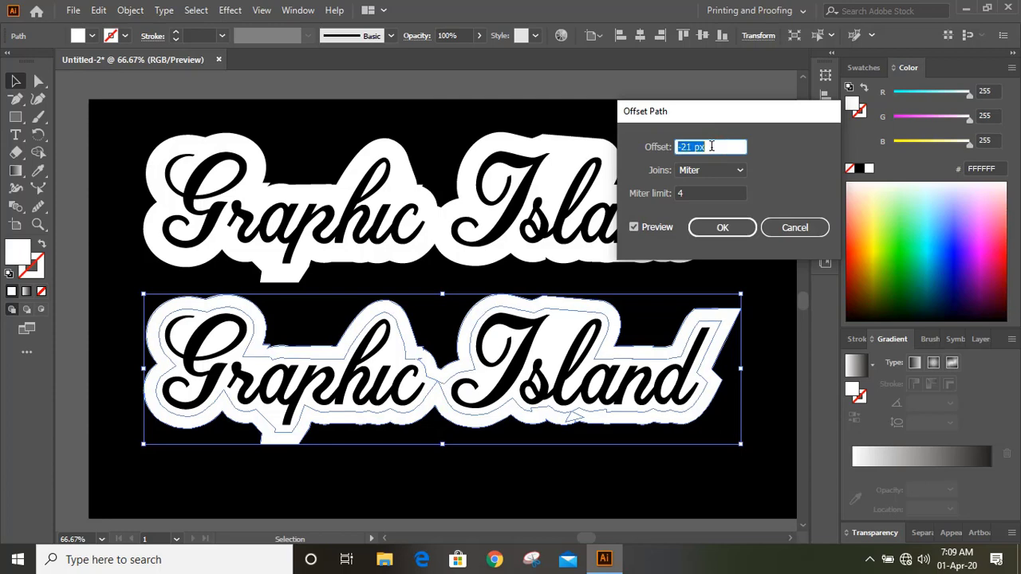
pyautogui.press('Up')
pyautogui.press('Up')
pyautogui.press('Up')
pyautogui.press('Up')
pyautogui.press('Up')
pyautogui.press('Up')
pyautogui.press('Up')
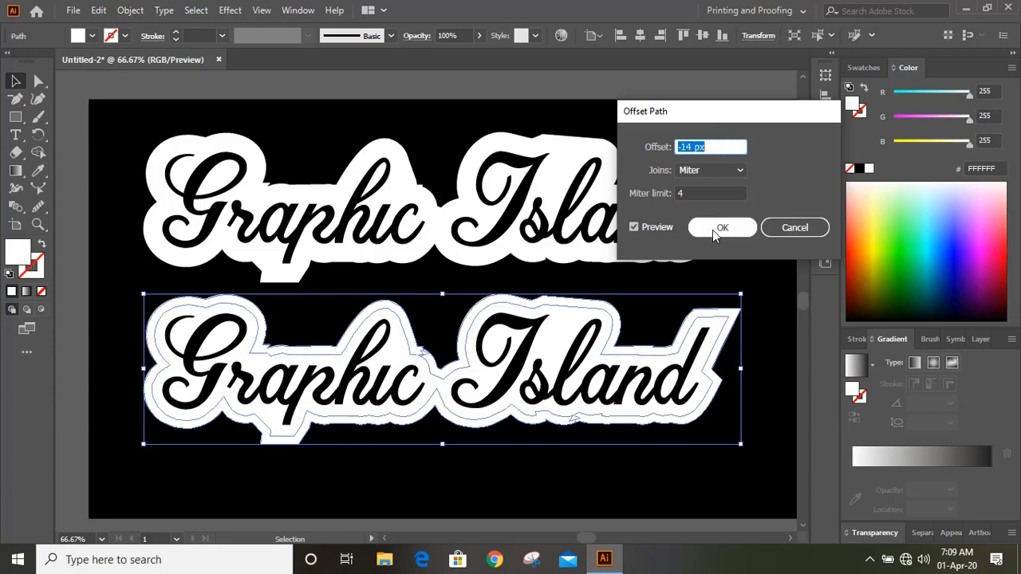
pyautogui.click(712, 230)
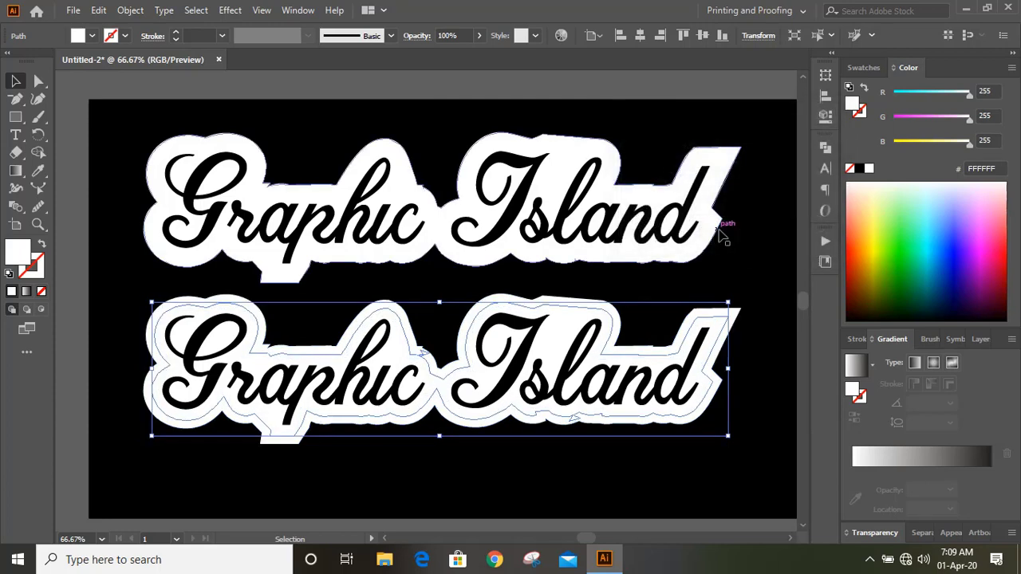
# - Fill the inset path black and turn the lower Graphic Island lettering white
pyautogui.click(859, 169)
pyautogui.click(124, 351)
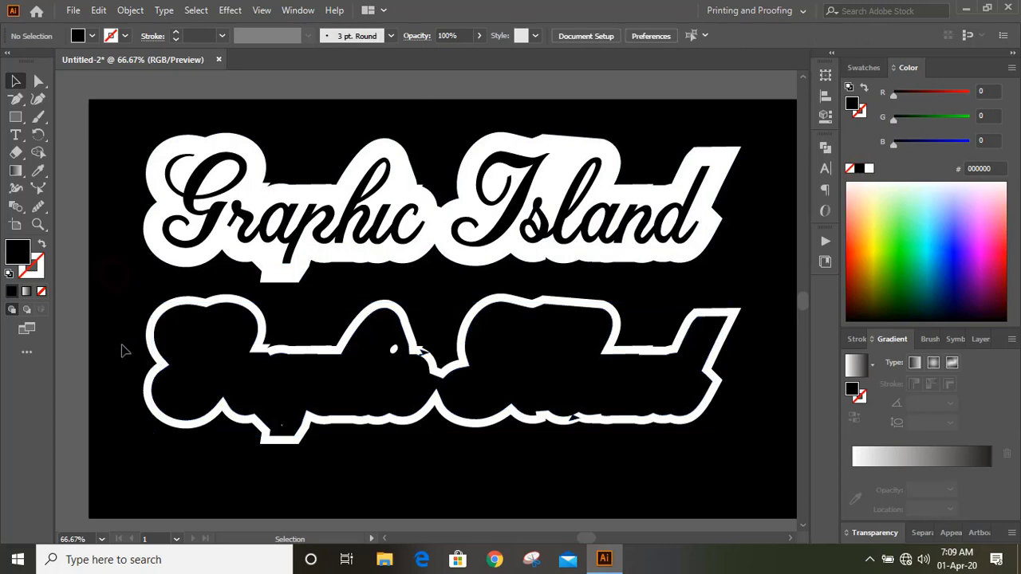
pyautogui.moveTo(214, 354); pyautogui.dragTo(273, 383)
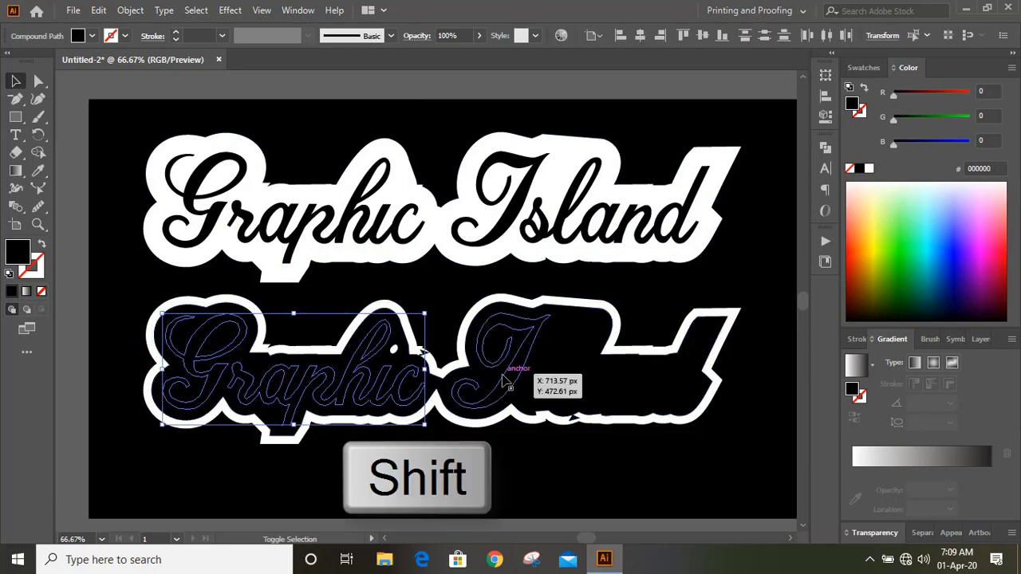
pyautogui.keyDown('shift'); pyautogui.click(504, 383); pyautogui.keyUp('shift')
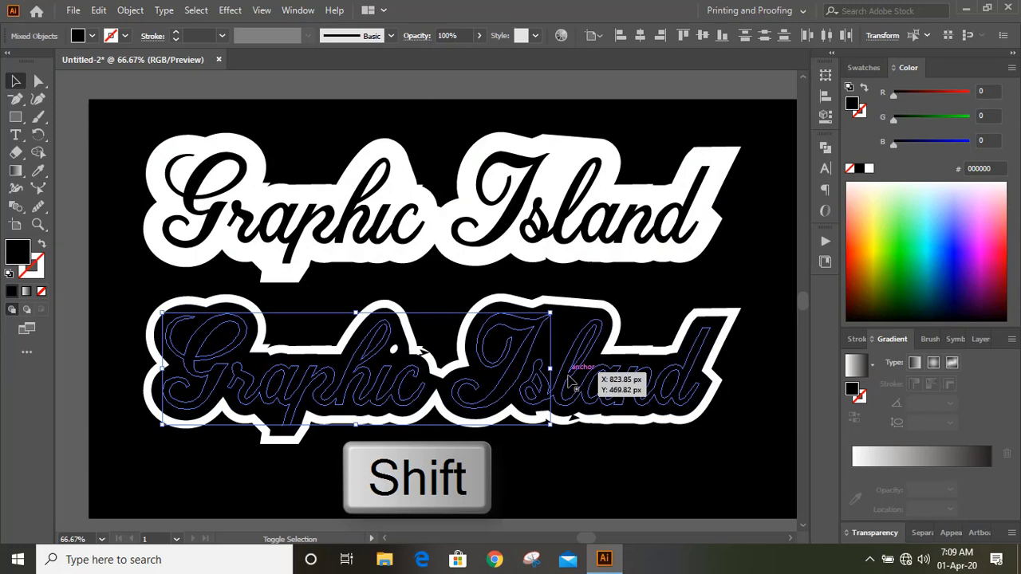
pyautogui.keyDown('shift'); pyautogui.click(569, 377); pyautogui.keyUp('shift')
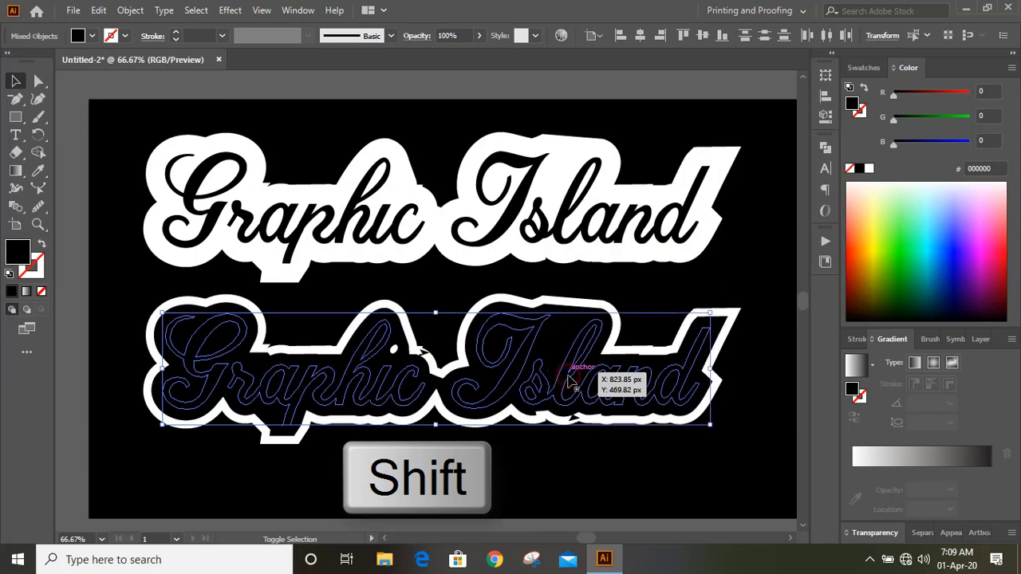
pyautogui.click(869, 169)
pyautogui.click(761, 209)
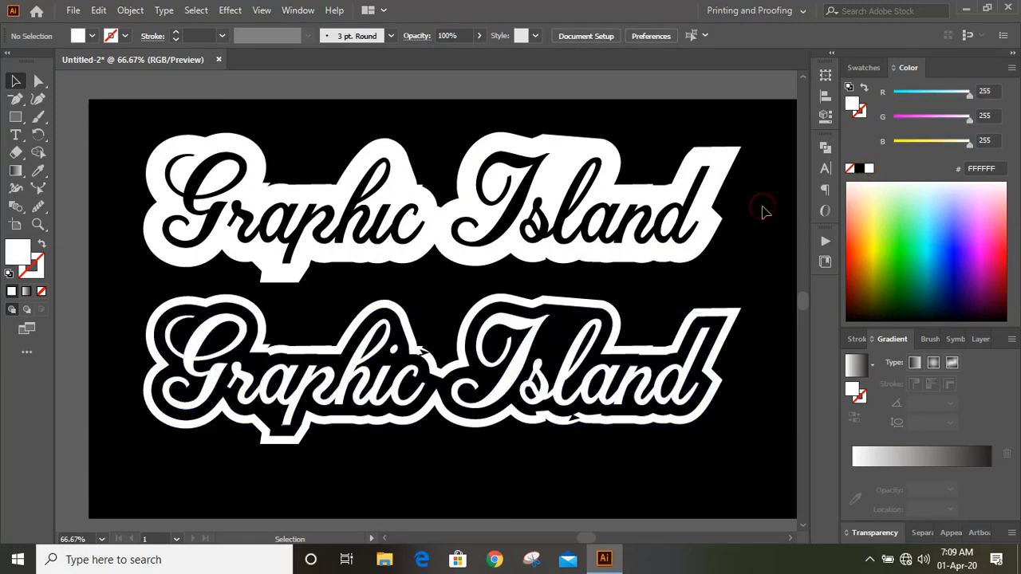
pyautogui.hotkey('ctrl', '-')
pyautogui.hotkey('ctrl', '-')
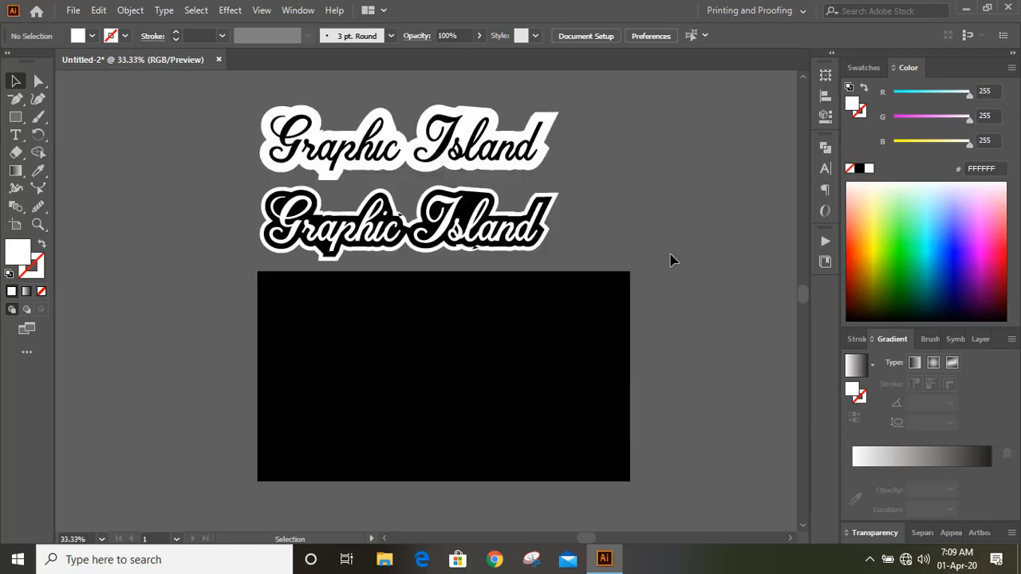
# - Add white GRAPHIC ISLAND text on the black rectangle and shift it left
pyautogui.click(15, 135)
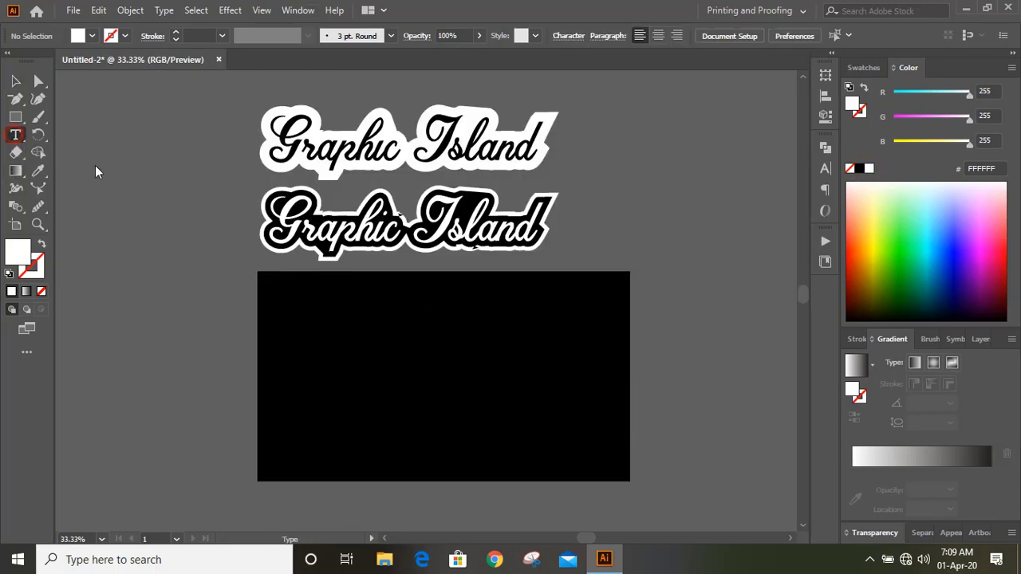
pyautogui.click(399, 370)
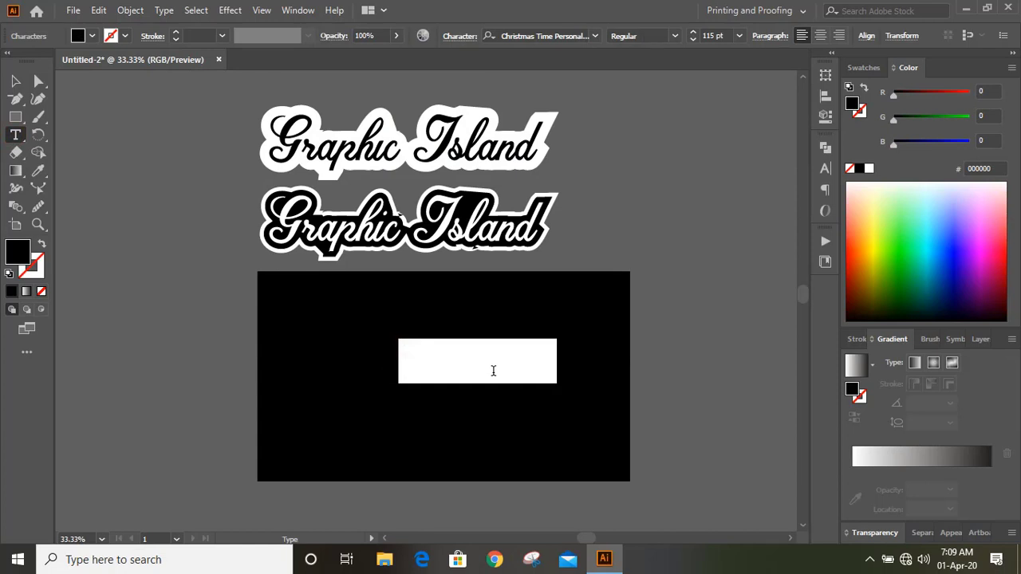
pyautogui.click(869, 169)
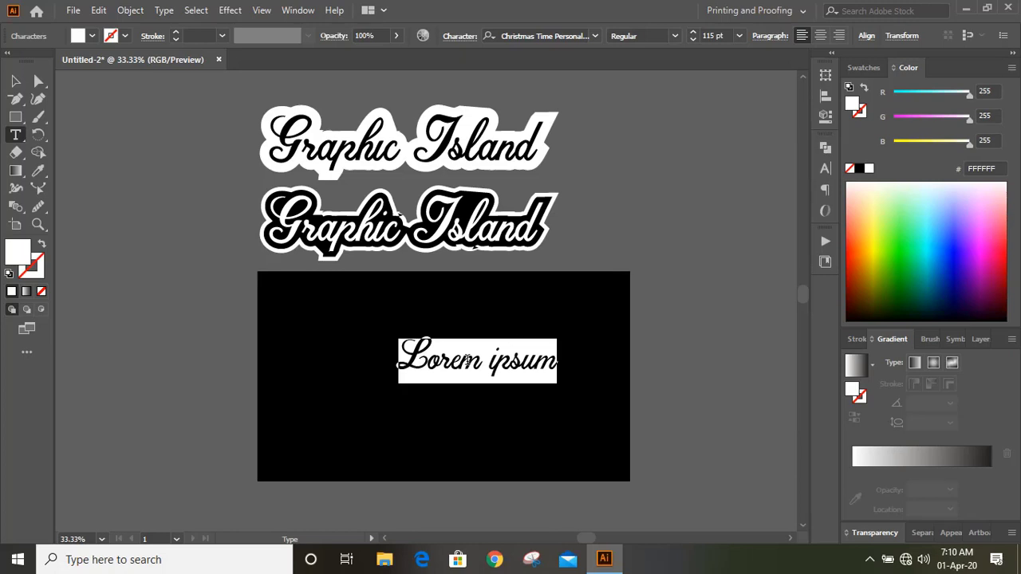
pyautogui.write('GR')
pyautogui.press('BackSpace')
pyautogui.press('BackSpace')
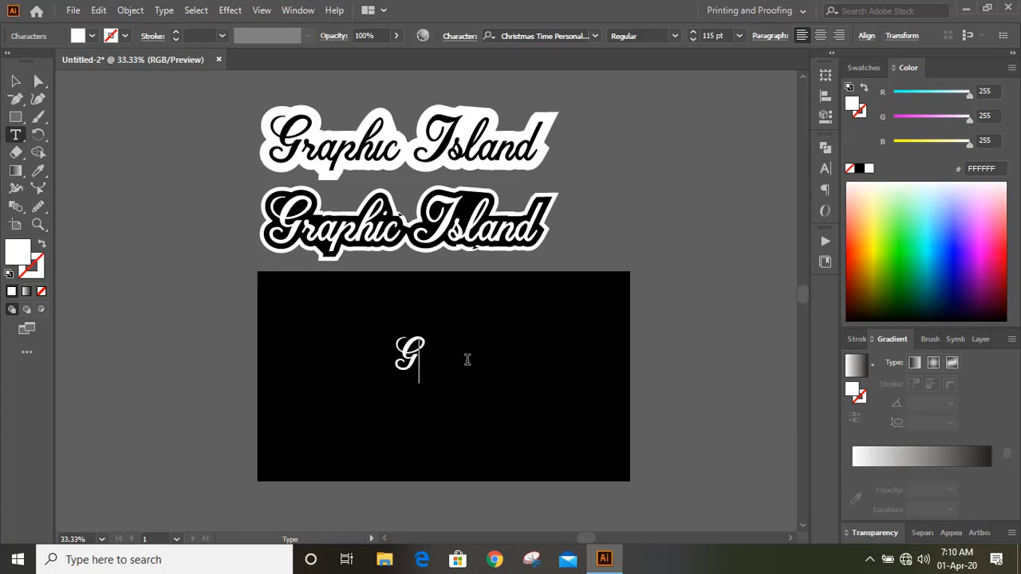
pyautogui.write('GRAPHI')
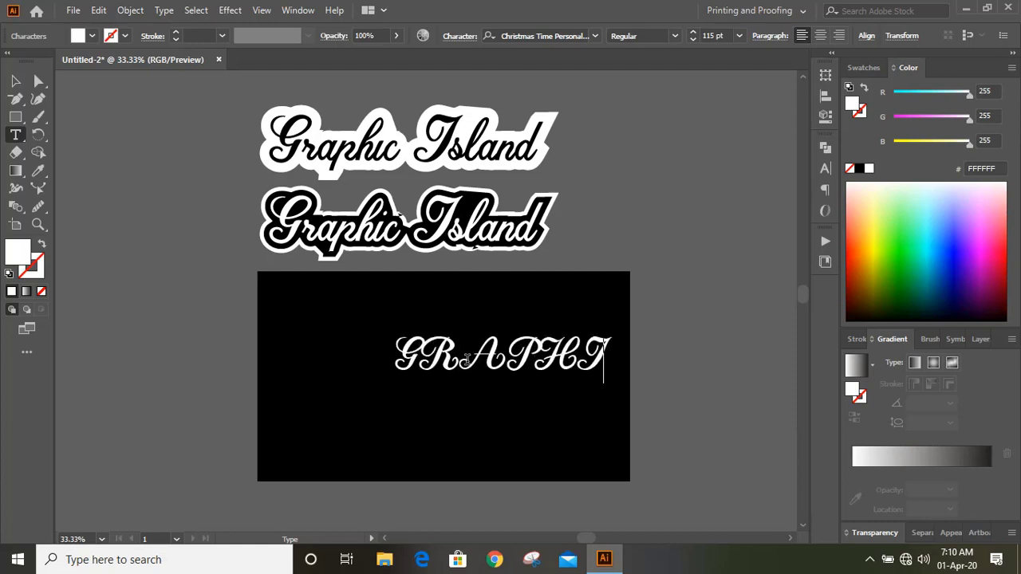
pyautogui.write('C ISLAND')
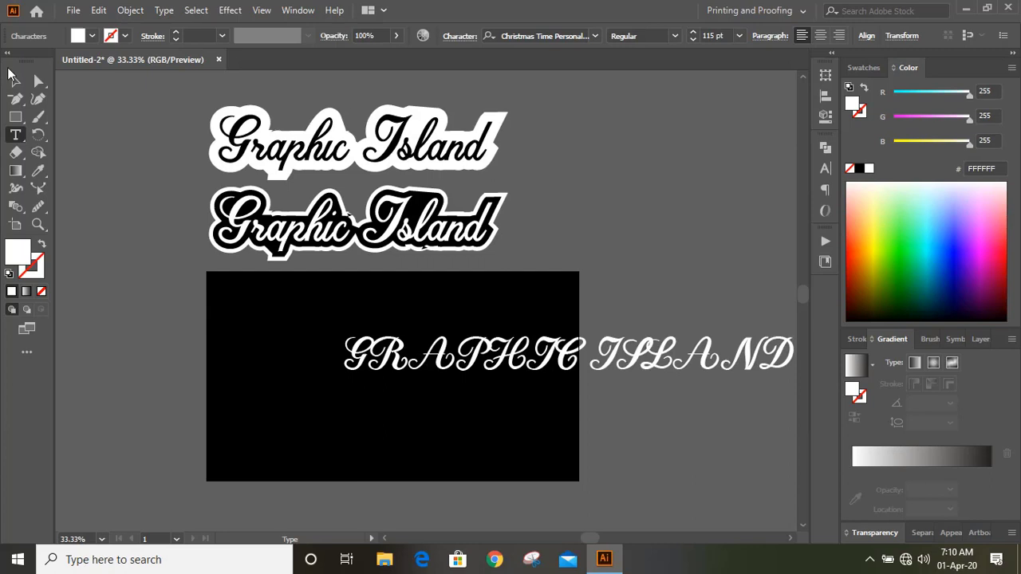
pyautogui.press('Escape')
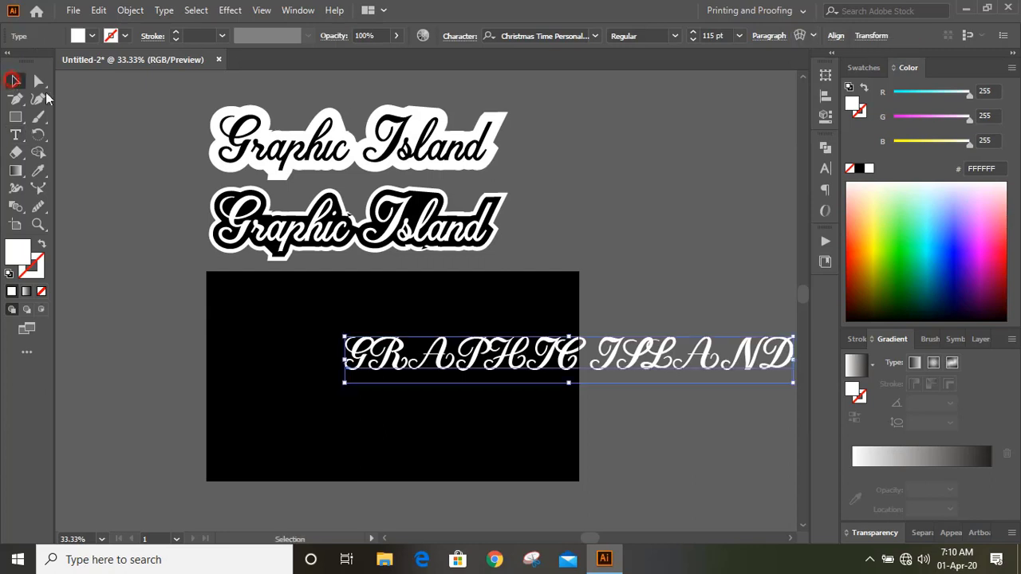
pyautogui.moveTo(536, 365); pyautogui.dragTo(391, 366)
# - Set the text in 19th Century Renegade and centre it on the artboard
pyautogui.click(568, 36)
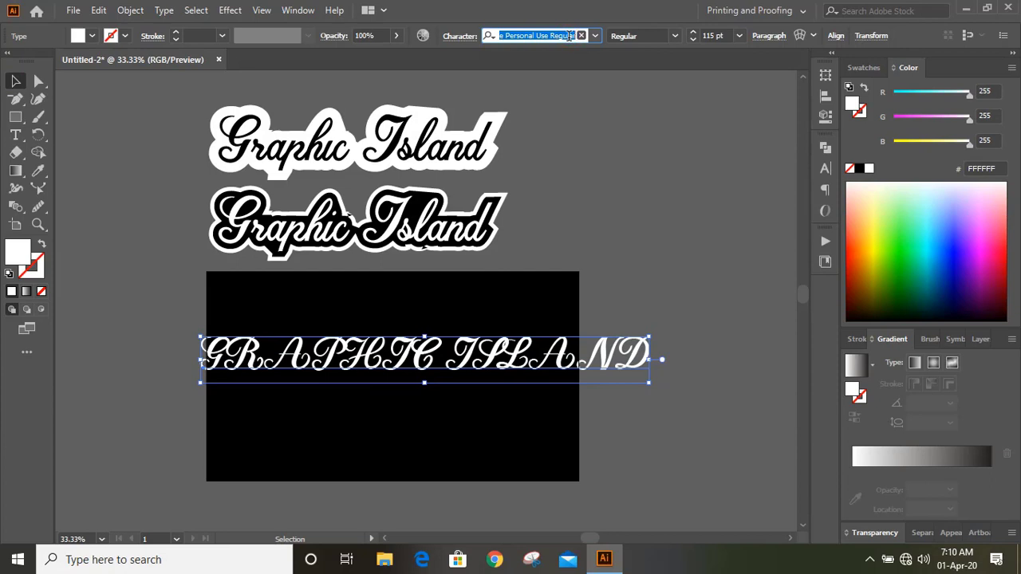
pyautogui.write('19')
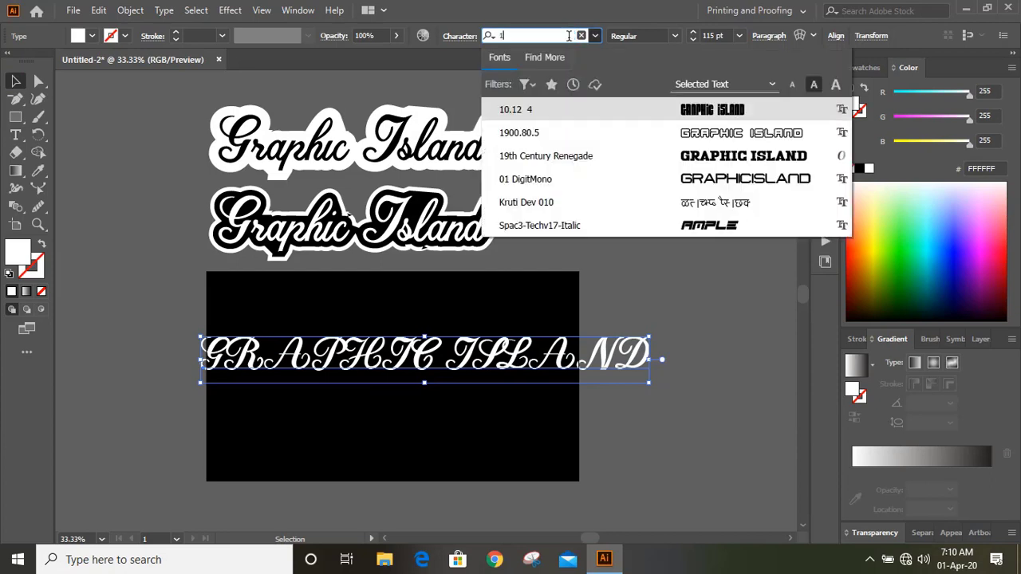
pyautogui.click(710, 134)
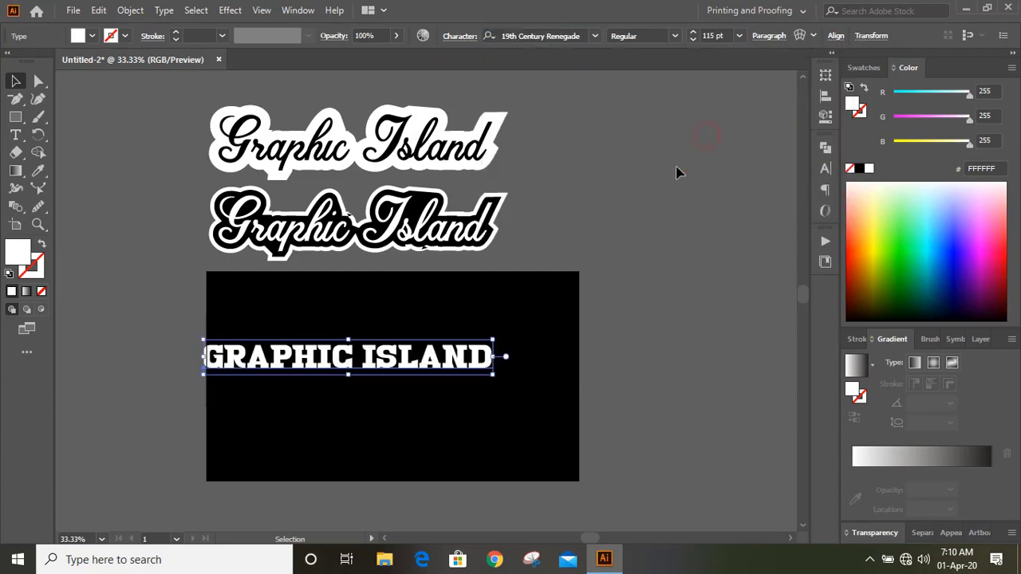
pyautogui.moveTo(325, 377); pyautogui.dragTo(381, 388)
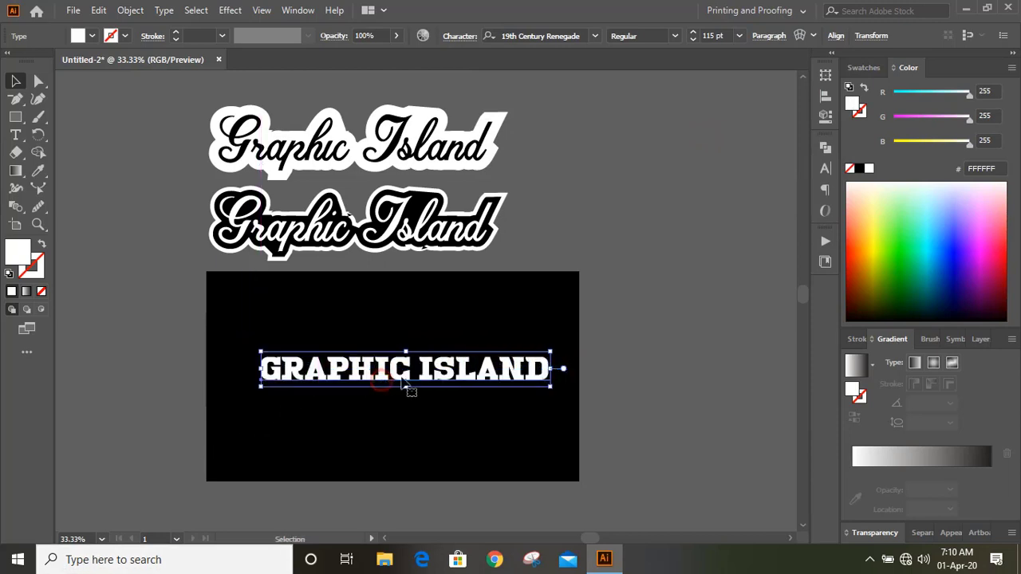
pyautogui.click(626, 322)
pyautogui.scroll(-1, 626, 323)
pyautogui.click(37, 225)
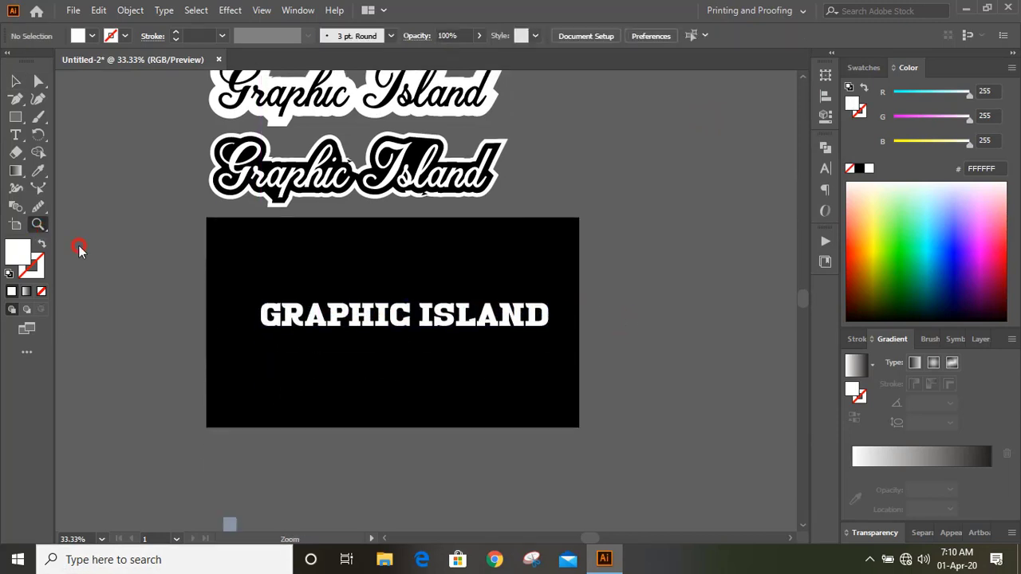
pyautogui.moveTo(204, 236); pyautogui.dragTo(642, 441)
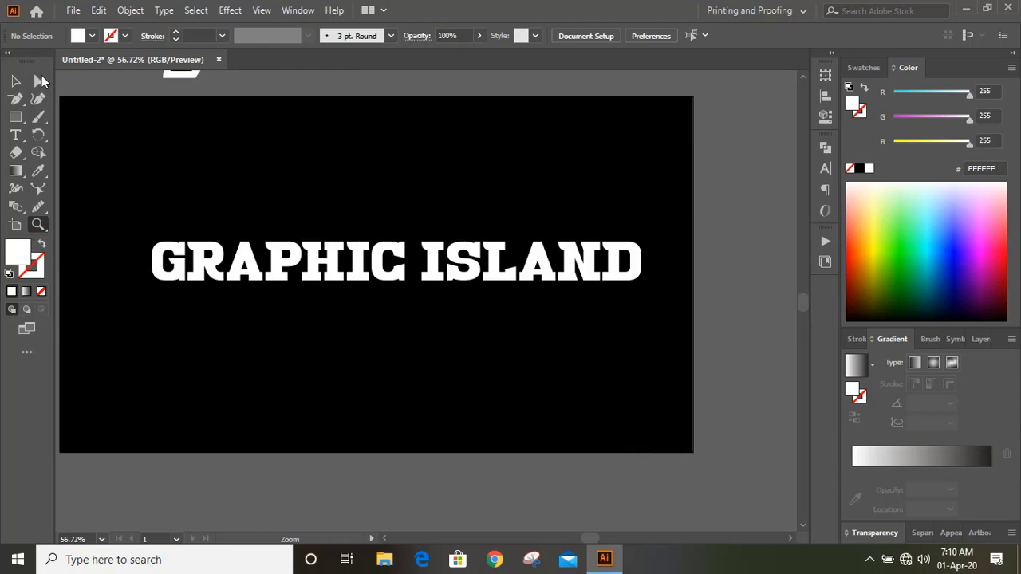
pyautogui.click(15, 80)
pyautogui.moveTo(319, 276); pyautogui.dragTo(303, 279)
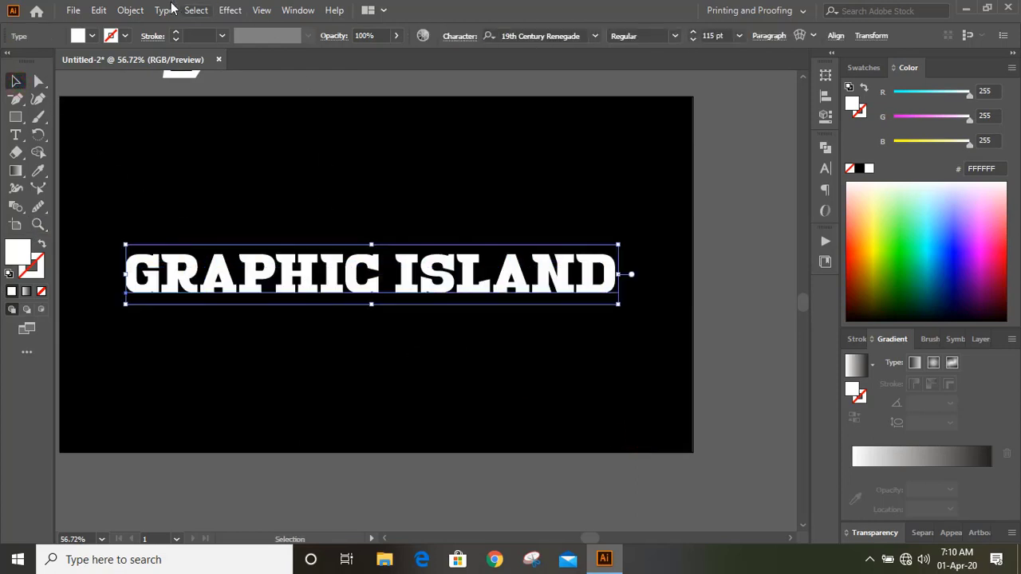
# - Expand the GRAPHIC ISLAND text into shapes
pyautogui.click(130, 10)
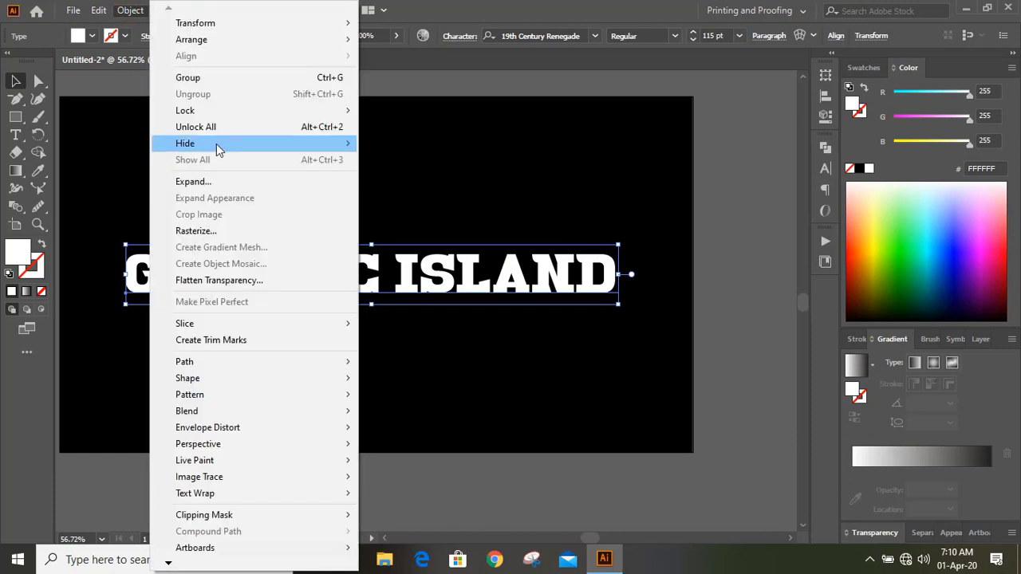
pyautogui.click(221, 184)
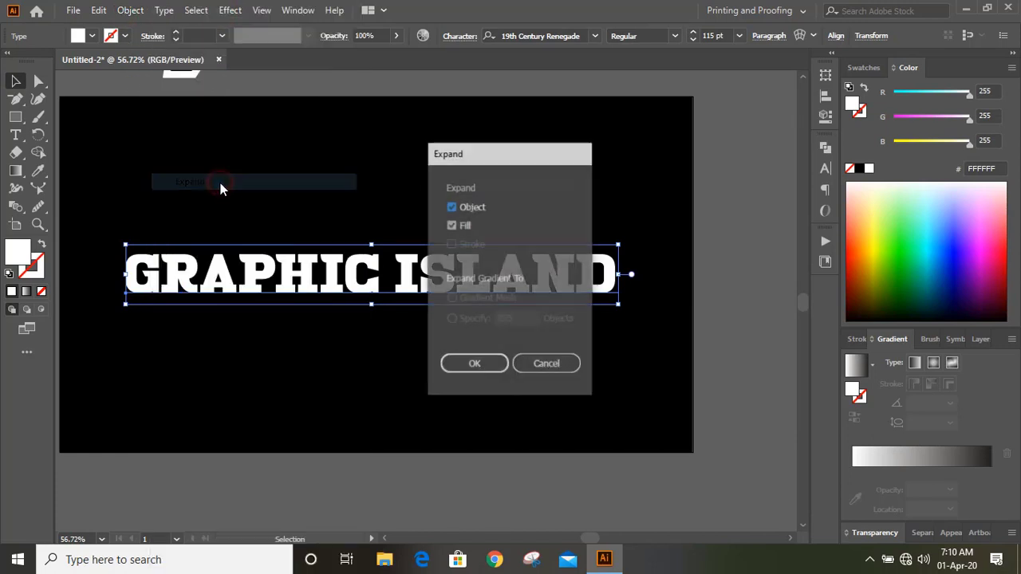
pyautogui.click(476, 364)
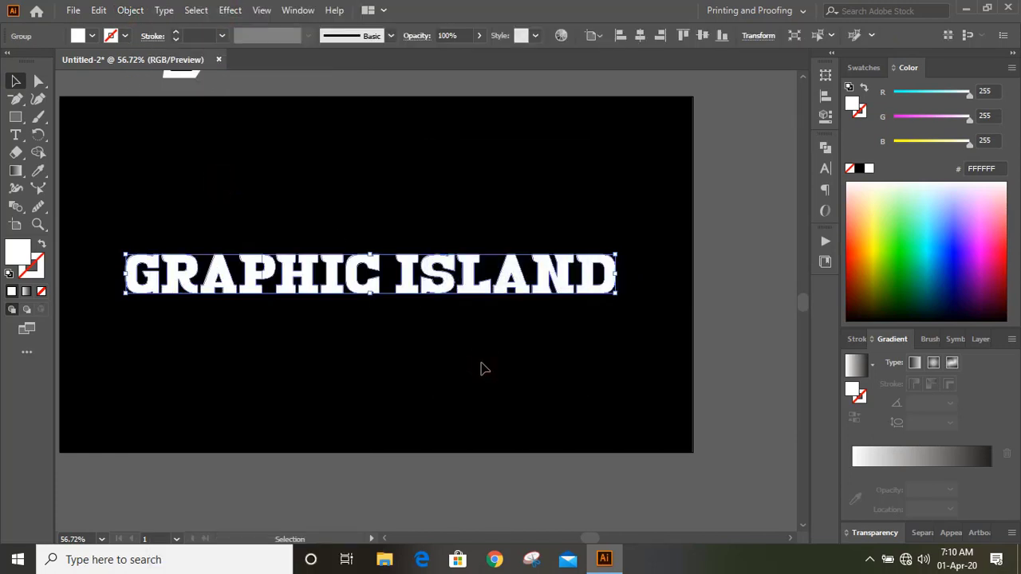
pyautogui.click(481, 368)
pyautogui.click(319, 264)
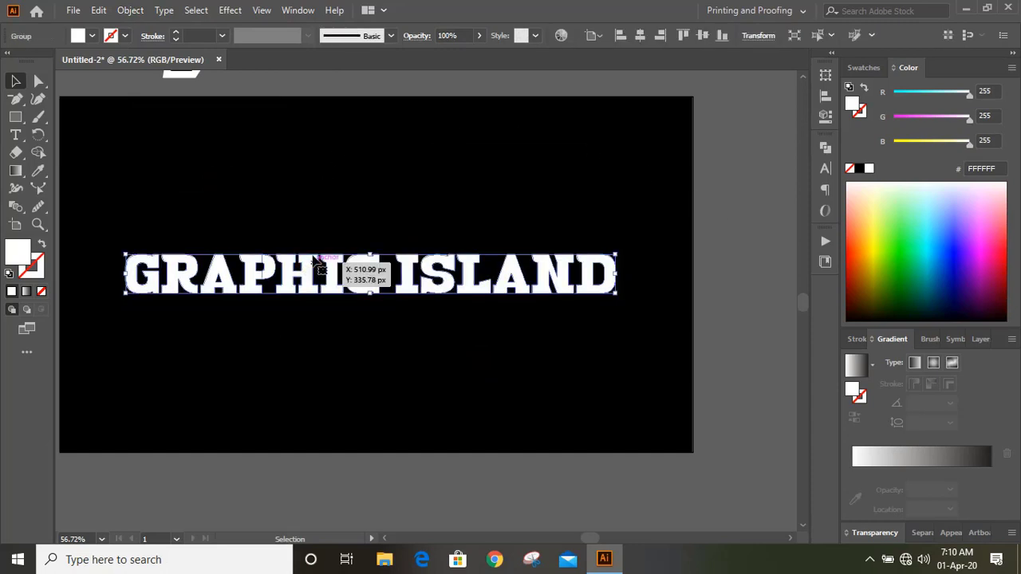
# - Add a -4 px Offset Path inset inside every letter
pyautogui.click(130, 11)
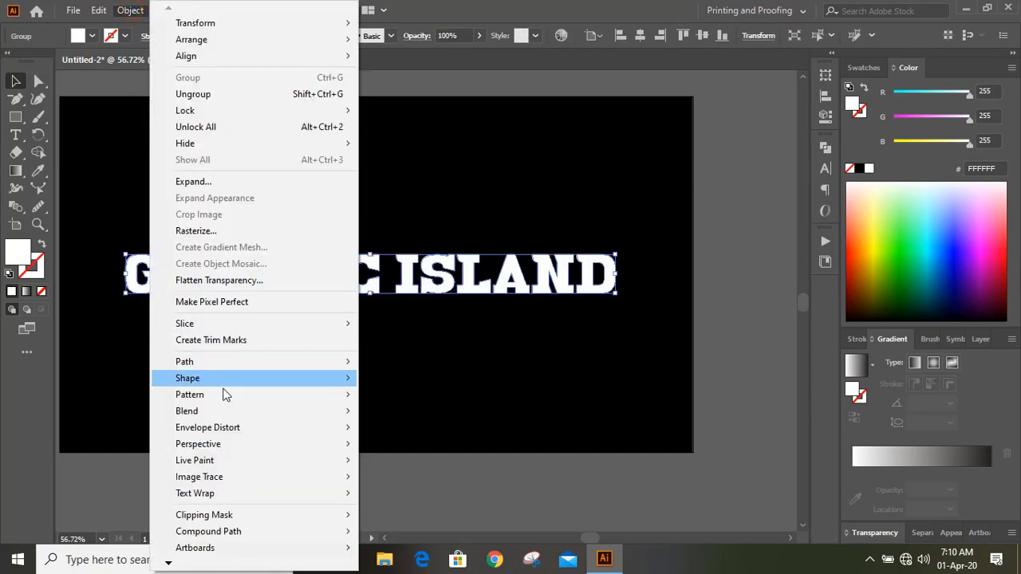
pyautogui.moveTo(287, 365)
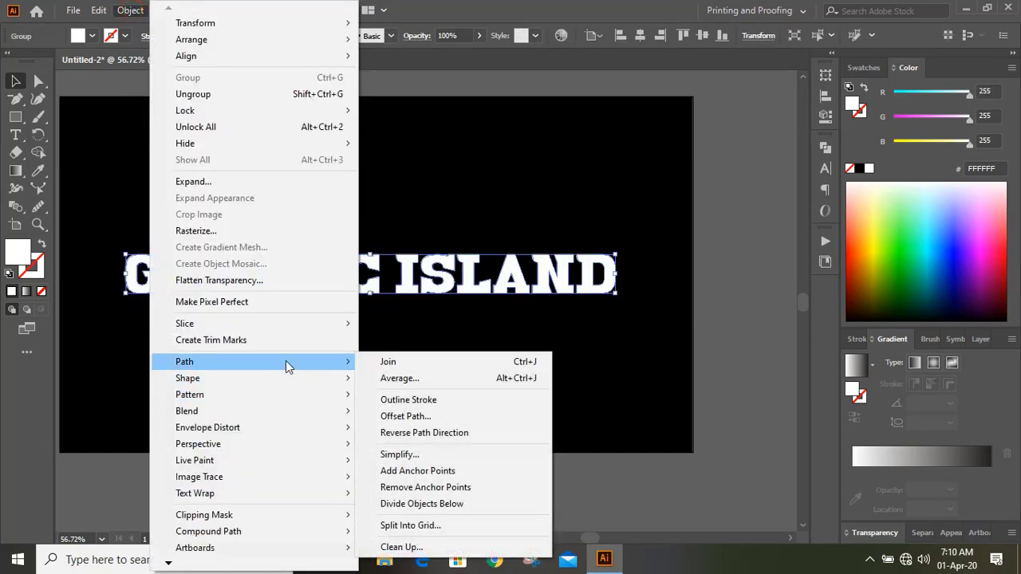
pyautogui.click(411, 416)
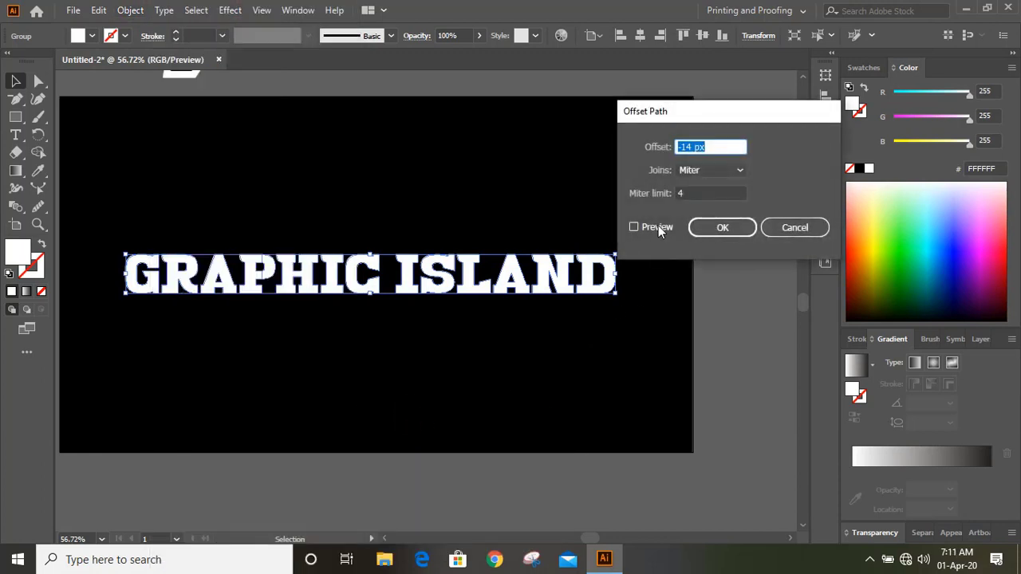
pyautogui.write('-10')
pyautogui.click(634, 227)
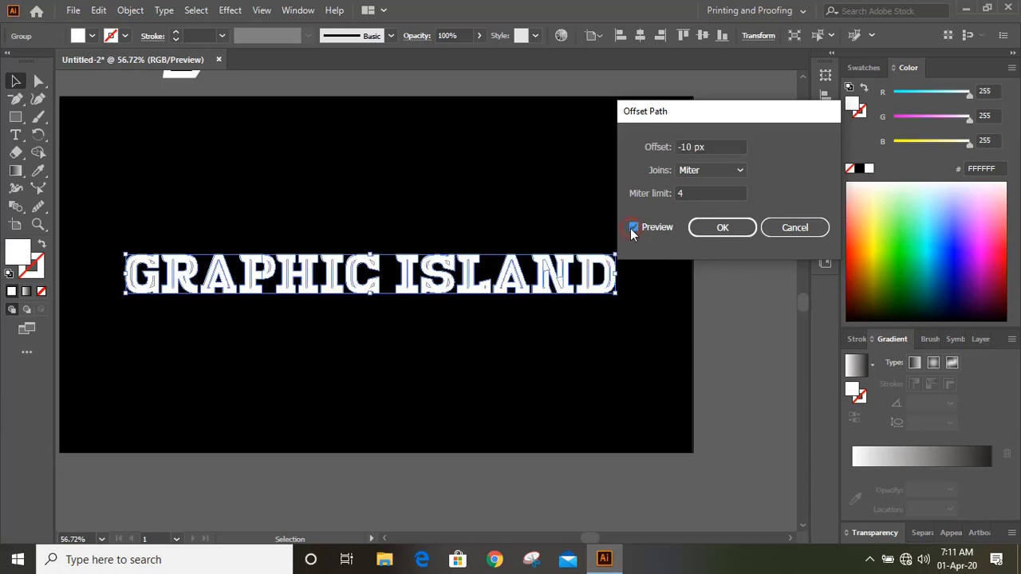
pyautogui.click(716, 147)
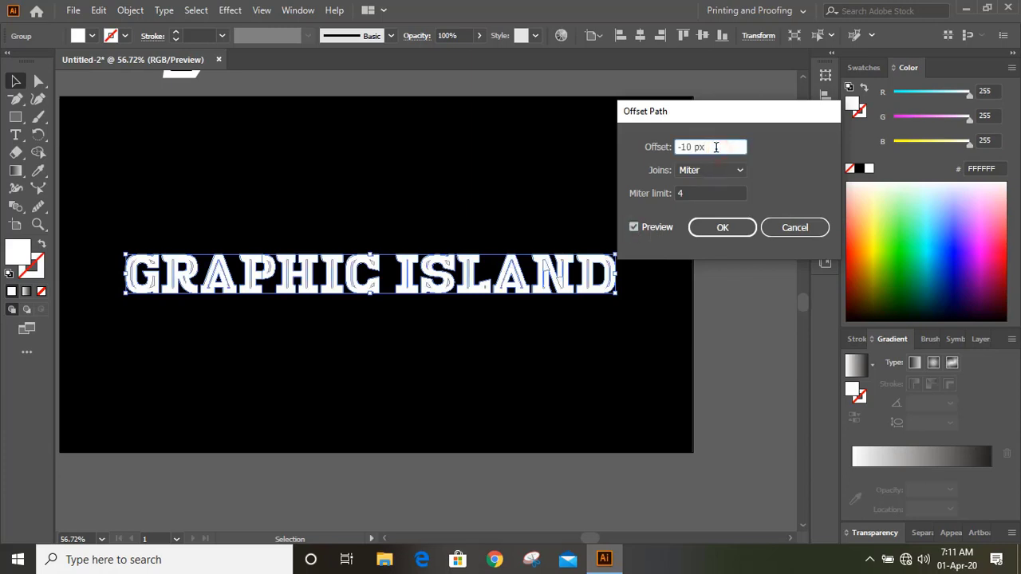
pyautogui.press('Down')
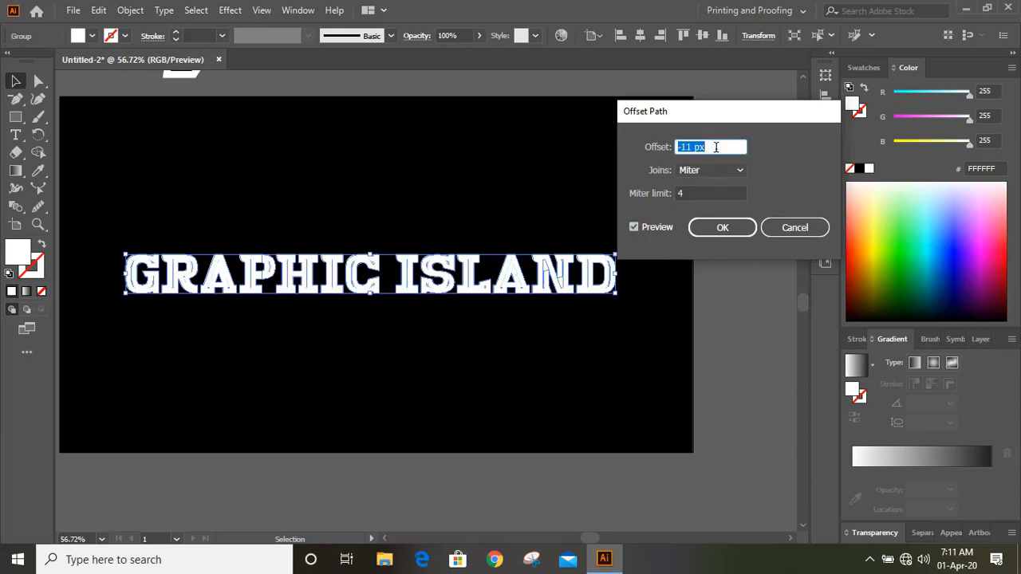
pyautogui.press('Up')
pyautogui.press('Up')
pyautogui.press('Up')
pyautogui.press('Up')
pyautogui.press('Up')
pyautogui.press('Up')
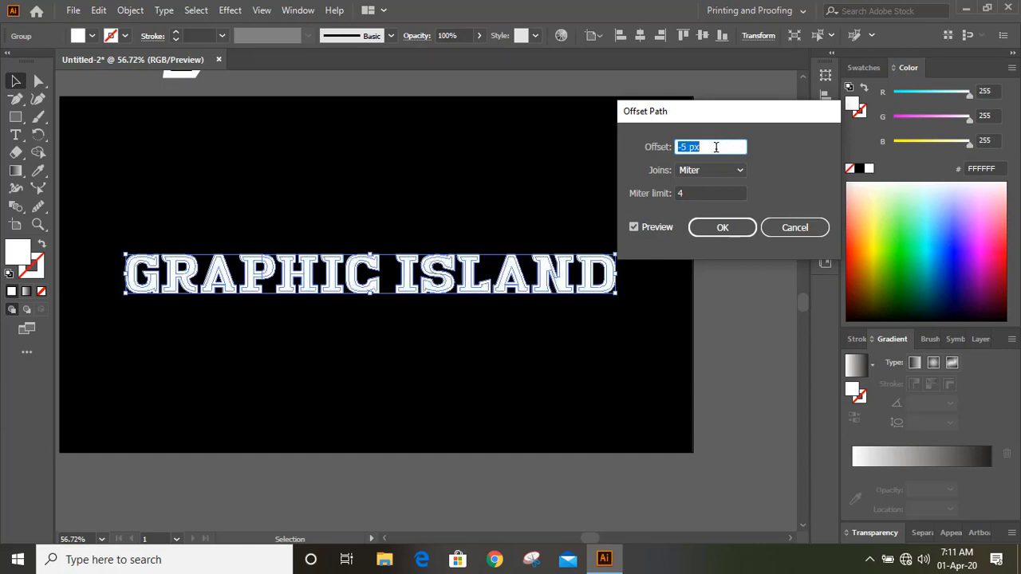
pyautogui.press('Up')
pyautogui.press('Up')
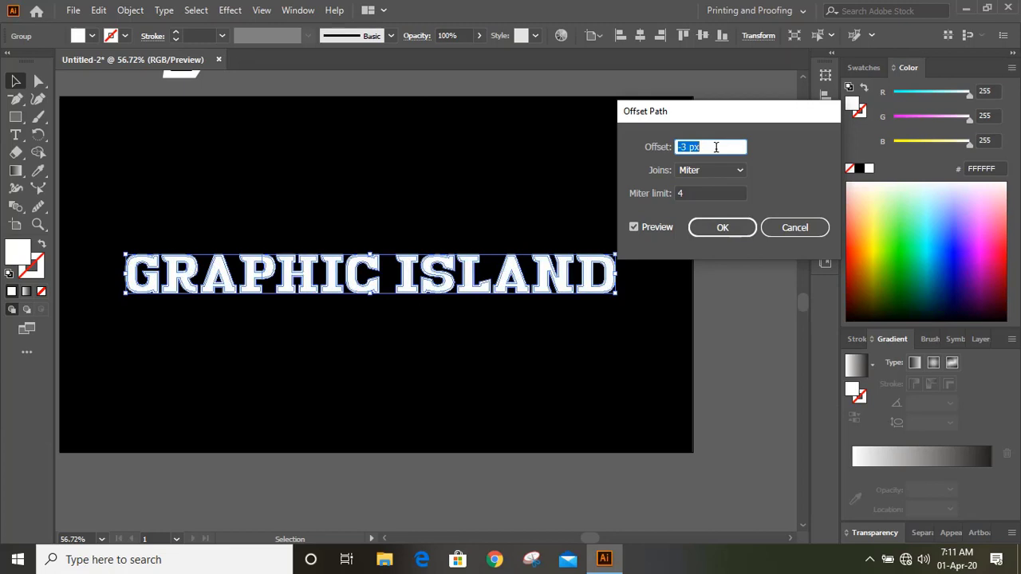
pyautogui.press('Down')
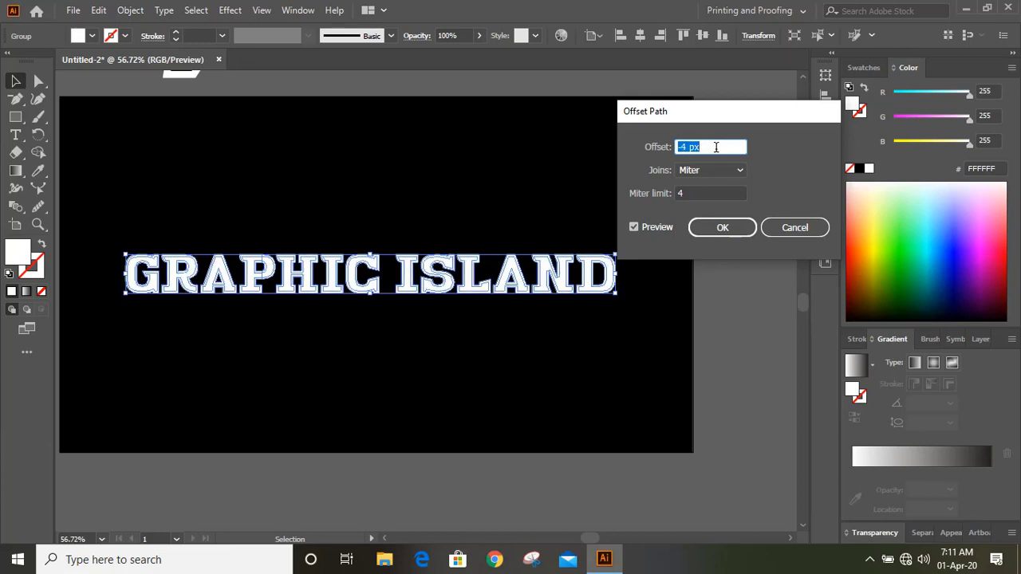
pyautogui.click(710, 228)
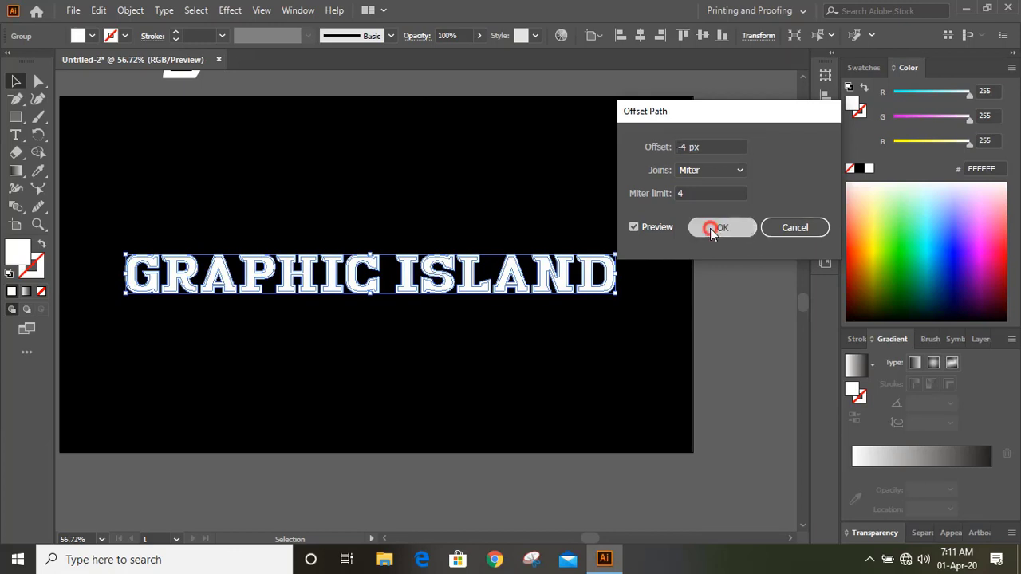
# - Fill the inset letter paths black and ungroup the lettering into separate shapes
pyautogui.click(861, 169)
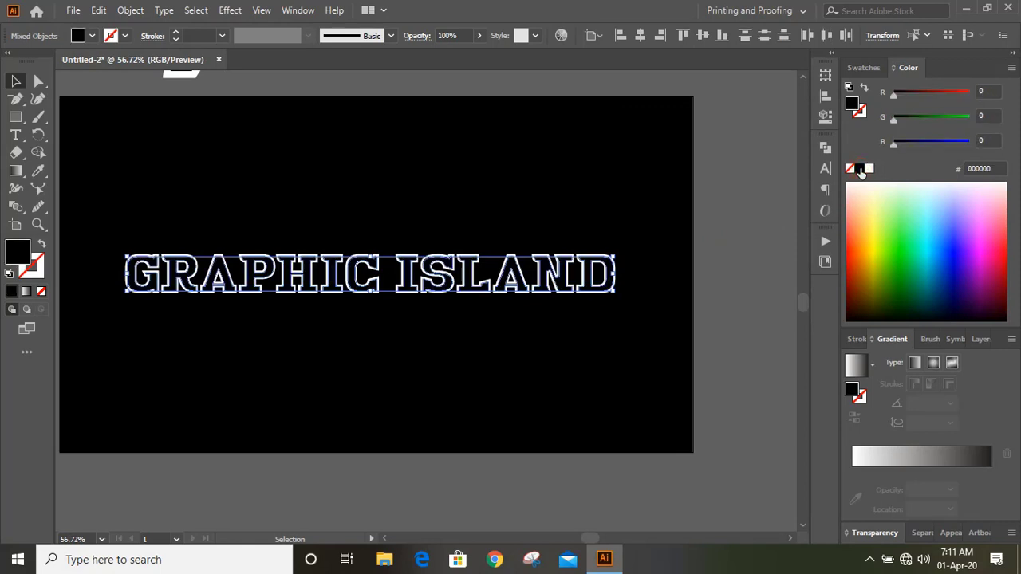
pyautogui.click(556, 354)
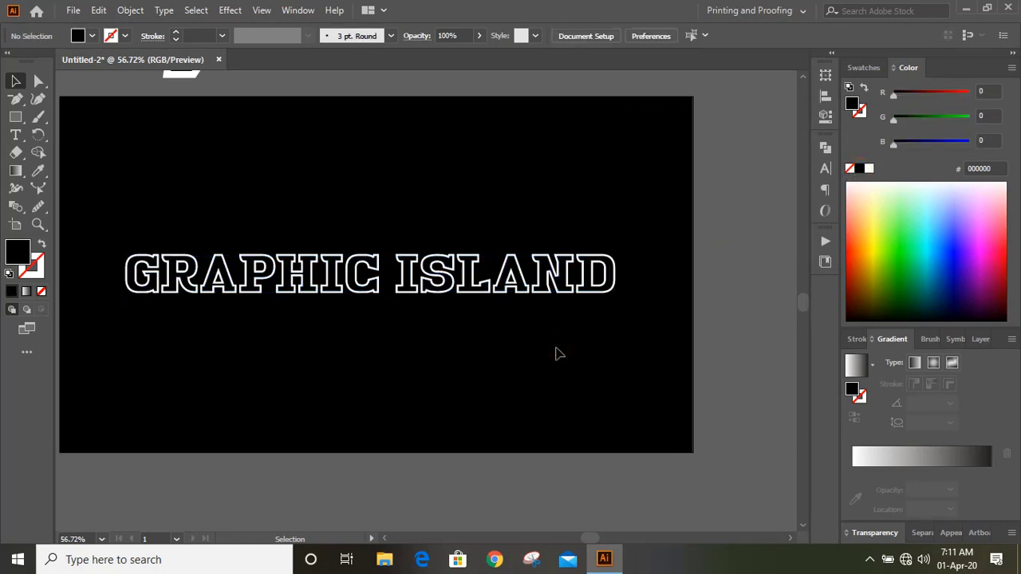
pyautogui.click(227, 274)
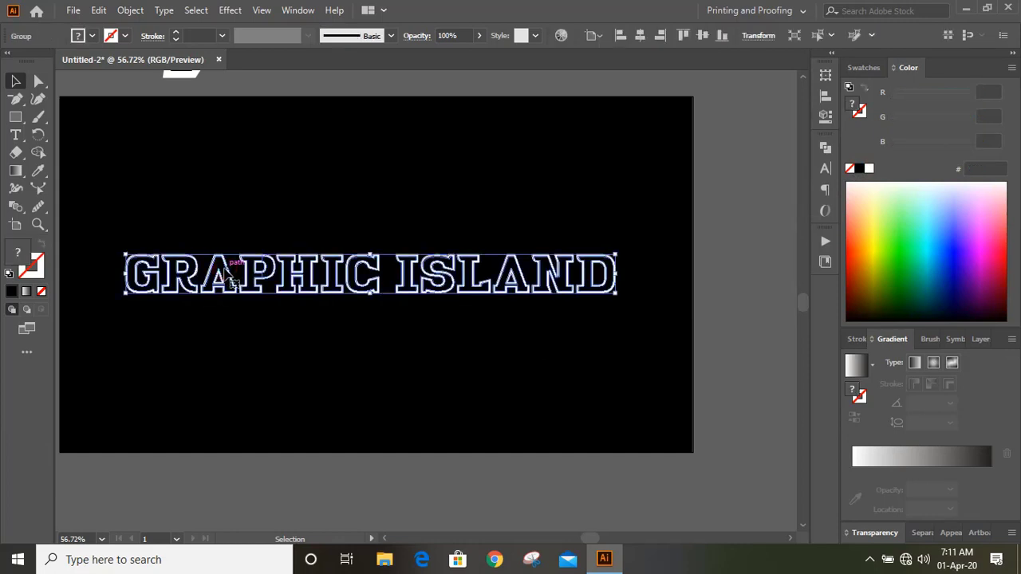
pyautogui.click(130, 10)
pyautogui.click(212, 96)
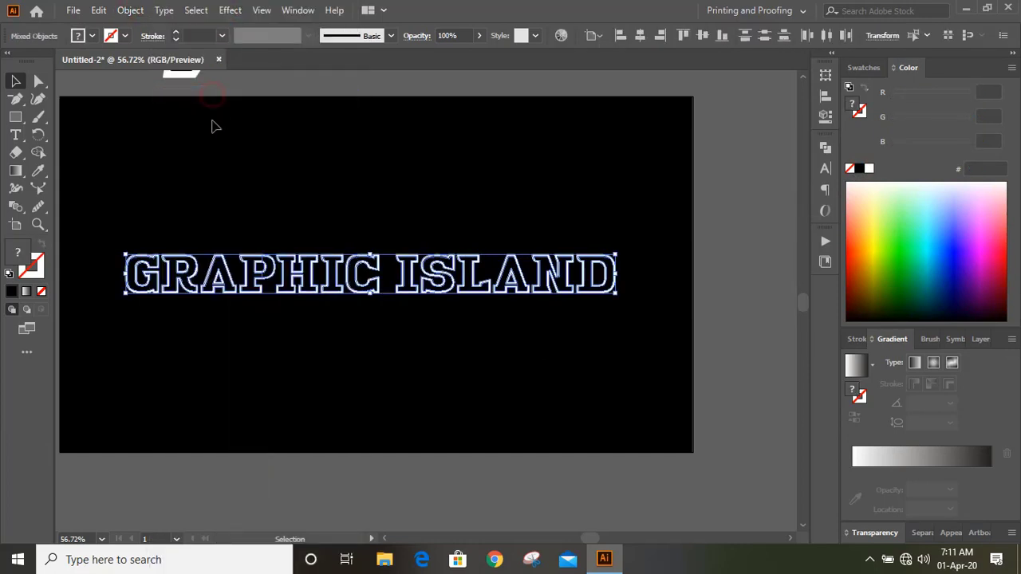
pyautogui.click(209, 195)
# - Draw a horizontal line across the middle of the GRAPHIC ISLAND letters
pyautogui.hotkey('ctrl', '+')
pyautogui.moveTo(15, 99); pyautogui.dragTo(75, 98)
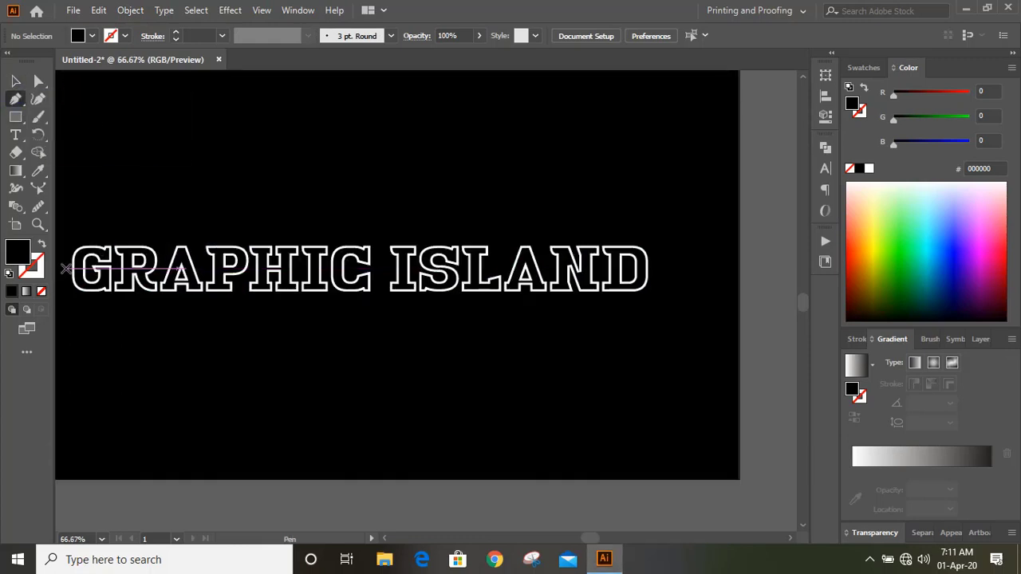
pyautogui.moveTo(66, 269); pyautogui.dragTo(677, 268)
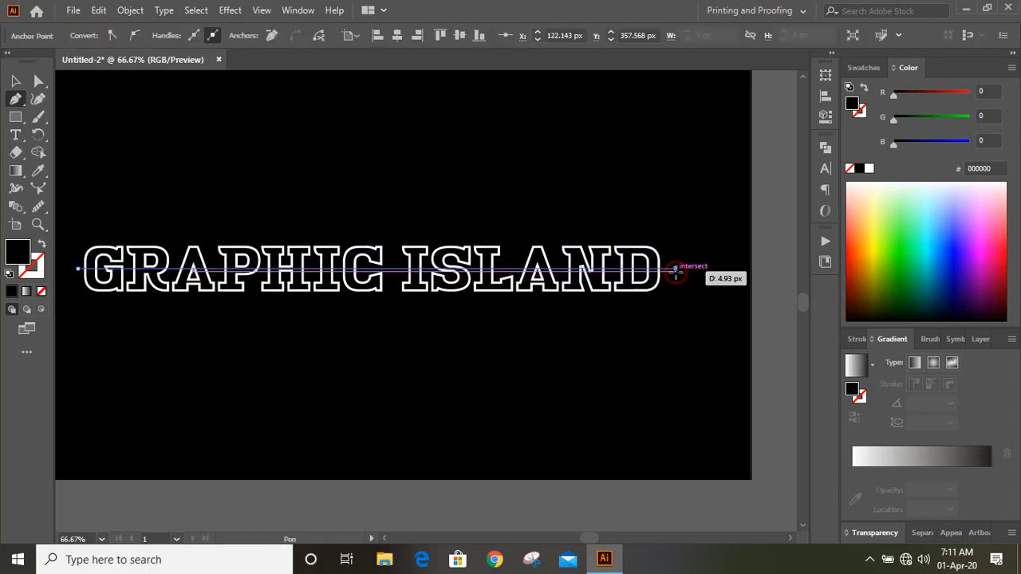
pyautogui.click(16, 81)
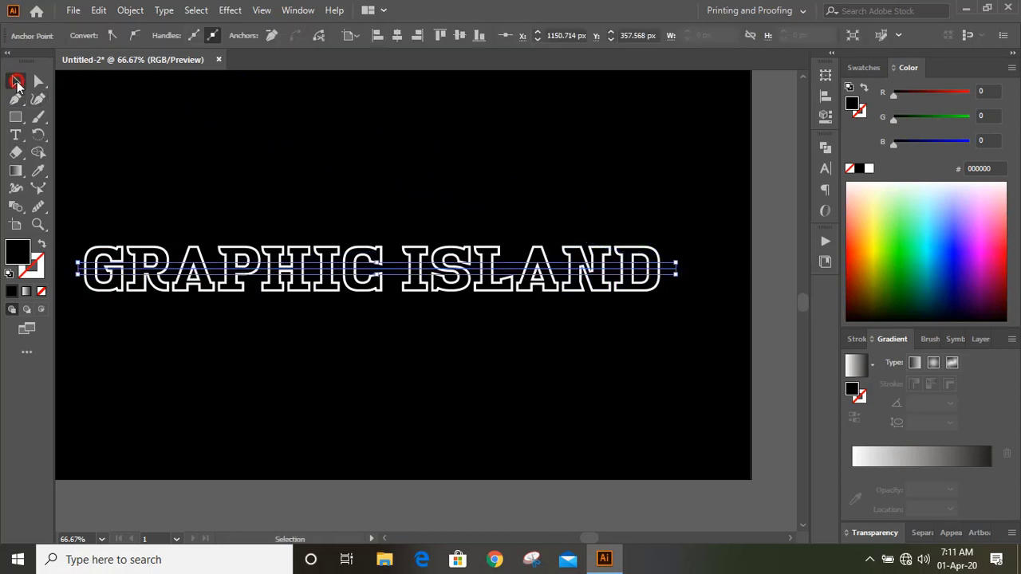
# - Give the dividing line a white fill and select it together with the letters
pyautogui.click(236, 170)
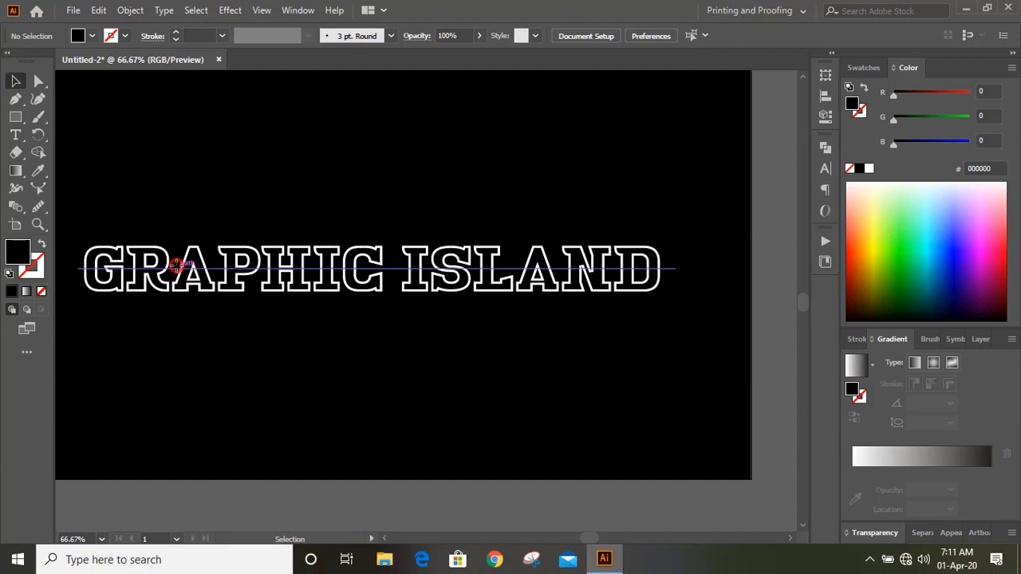
pyautogui.click(177, 269)
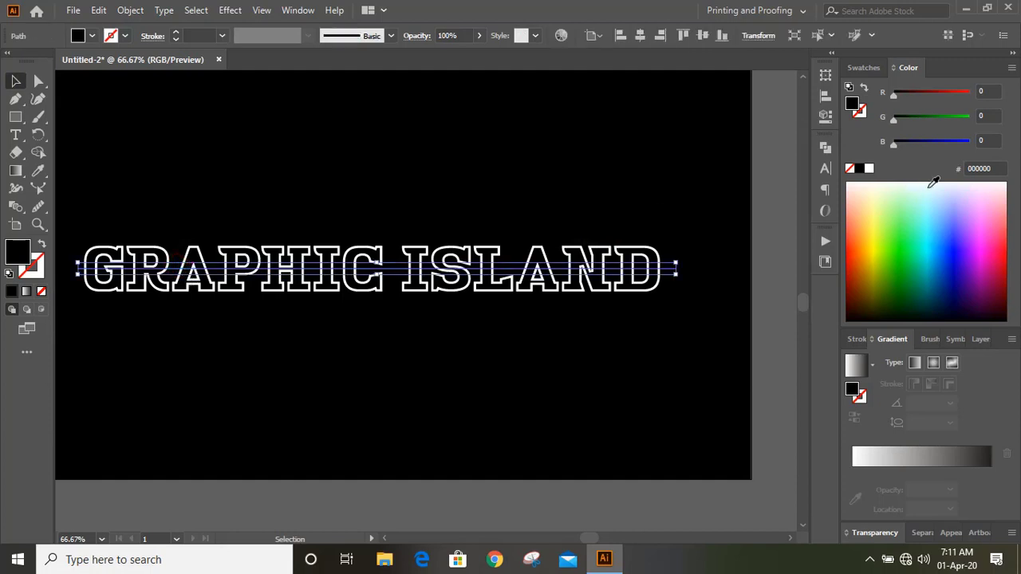
pyautogui.click(869, 169)
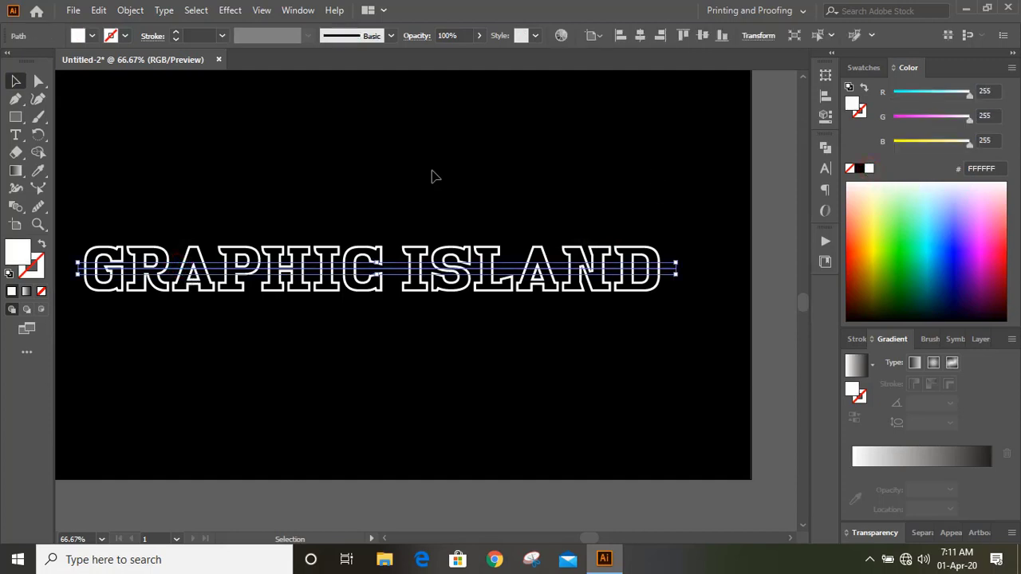
pyautogui.click(243, 206)
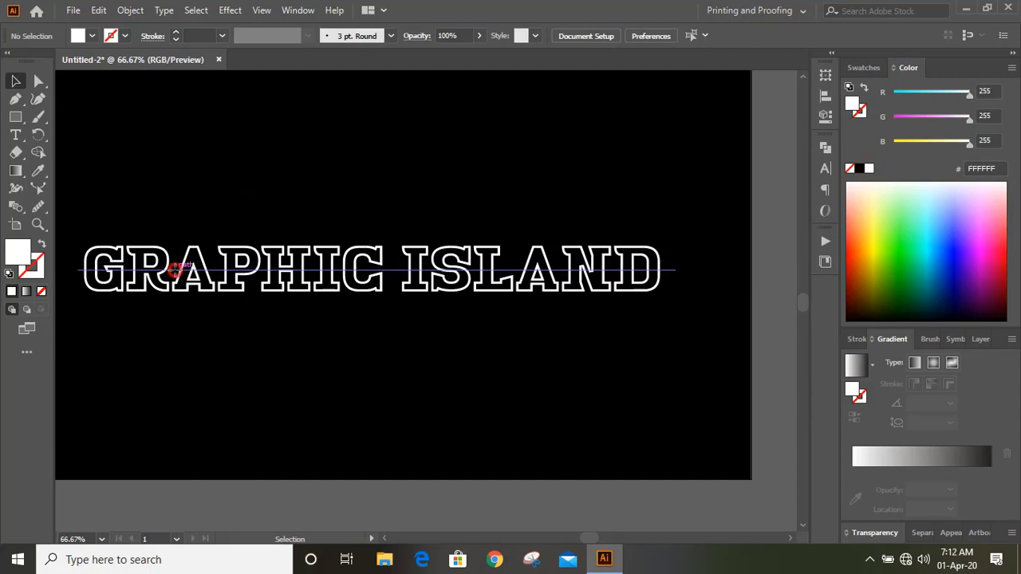
pyautogui.click(170, 270)
pyautogui.moveTo(161, 256); pyautogui.dragTo(215, 264)
pyautogui.press('shift')
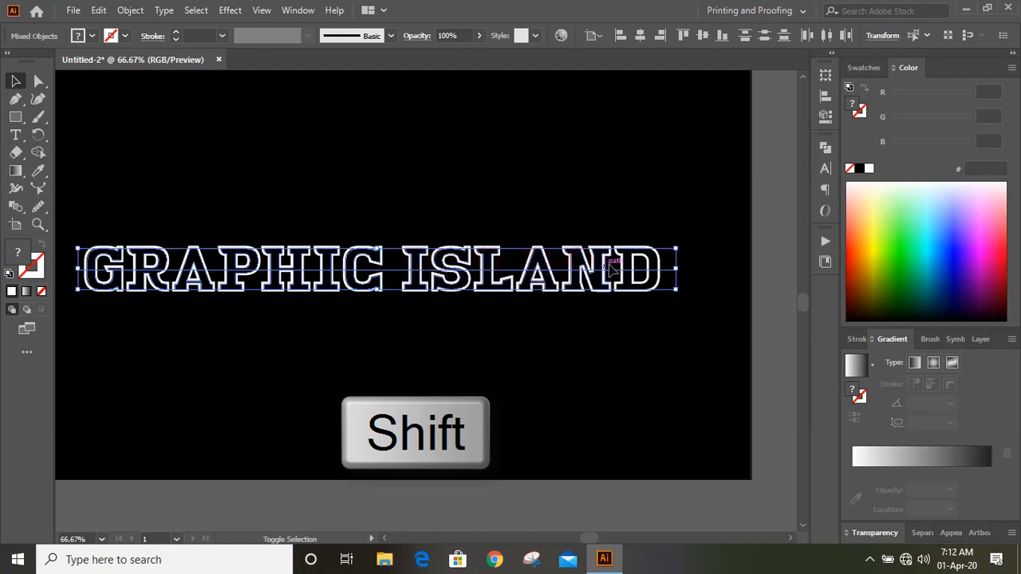
# - Merge the letters' top halves into solid white shapes and delete the leftover dividing line
pyautogui.click(38, 154)
pyautogui.press('alt')
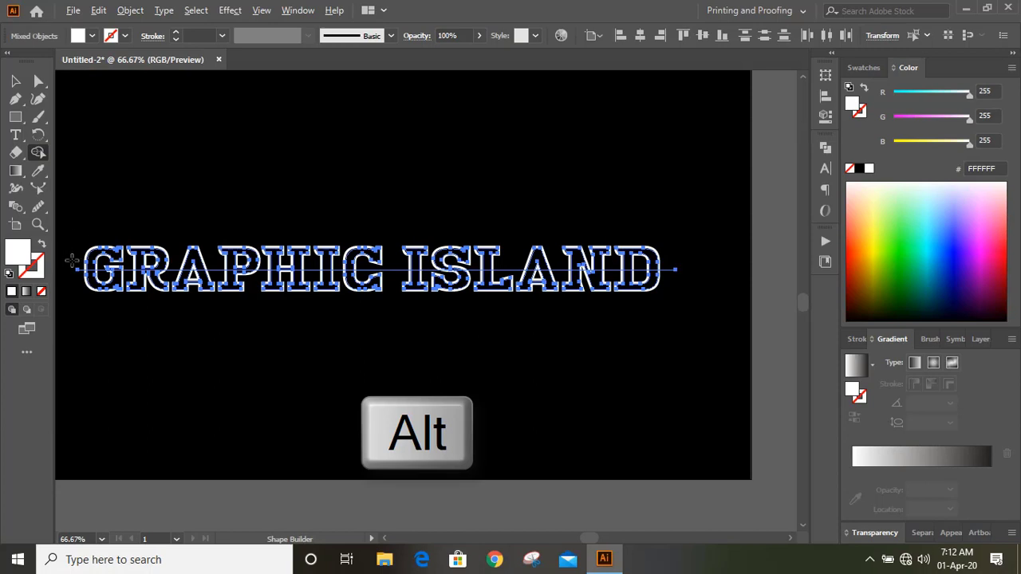
pyautogui.moveTo(72, 260); pyautogui.dragTo(668, 251)
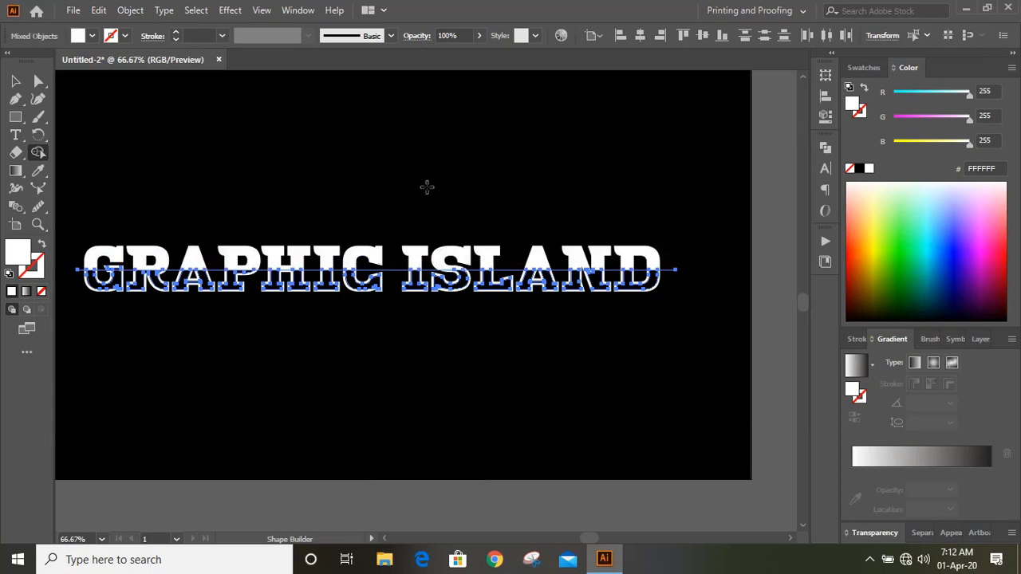
pyautogui.click(16, 81)
pyautogui.click(165, 150)
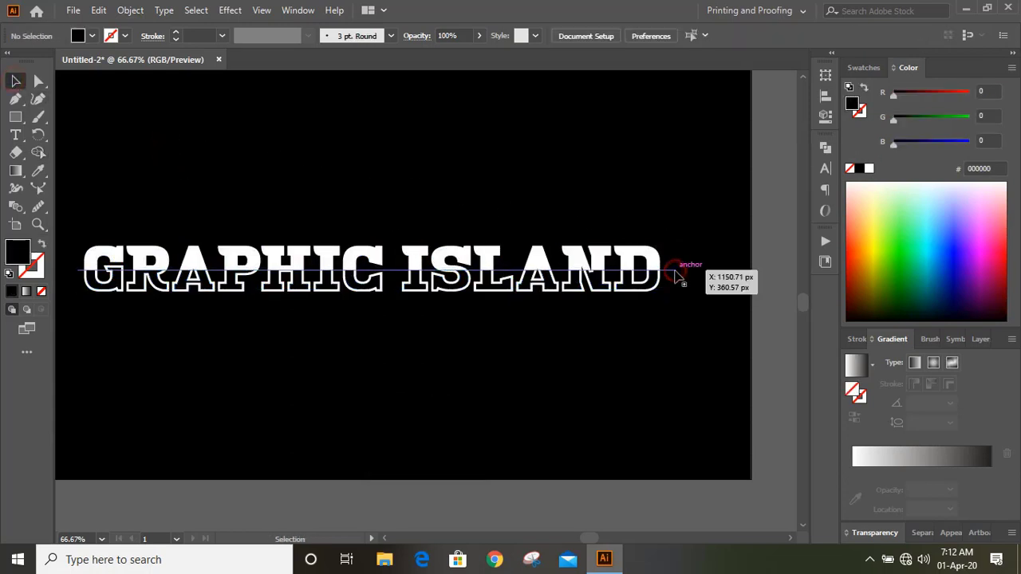
pyautogui.click(676, 279)
pyautogui.press('Delete')
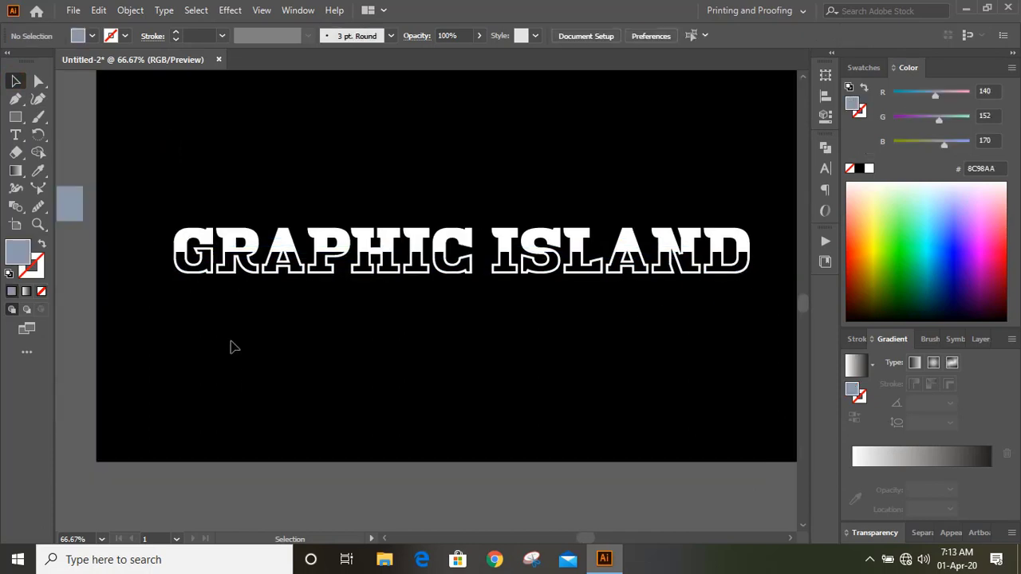
# - Select the lower halves of all the GRAPHIC ISLAND letters and group them
pyautogui.click(206, 260)
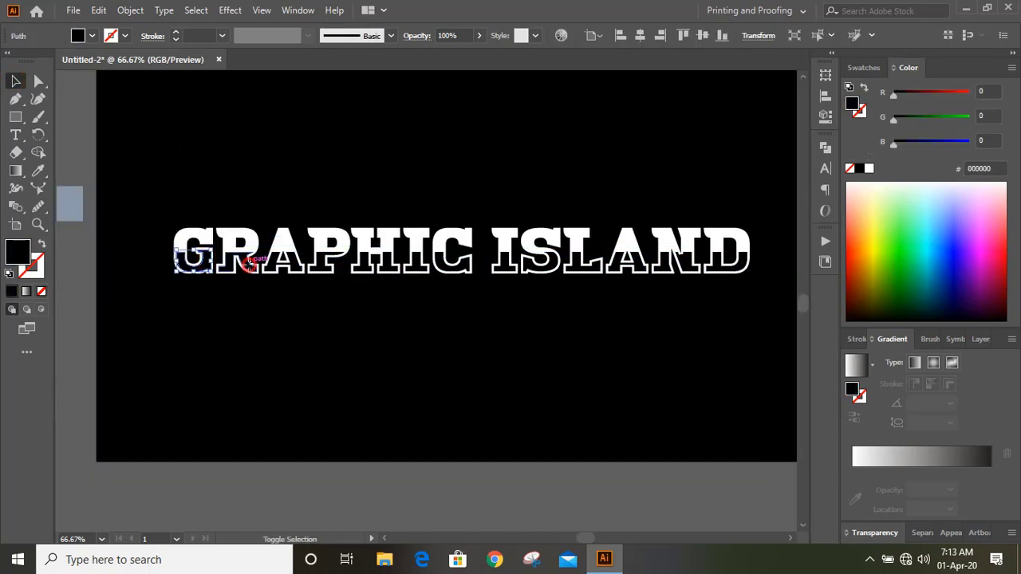
pyautogui.keyDown('shift'); pyautogui.click(249, 260); pyautogui.keyUp('shift')
pyautogui.keyDown('shift'); pyautogui.click(331, 261); pyautogui.keyUp('shift')
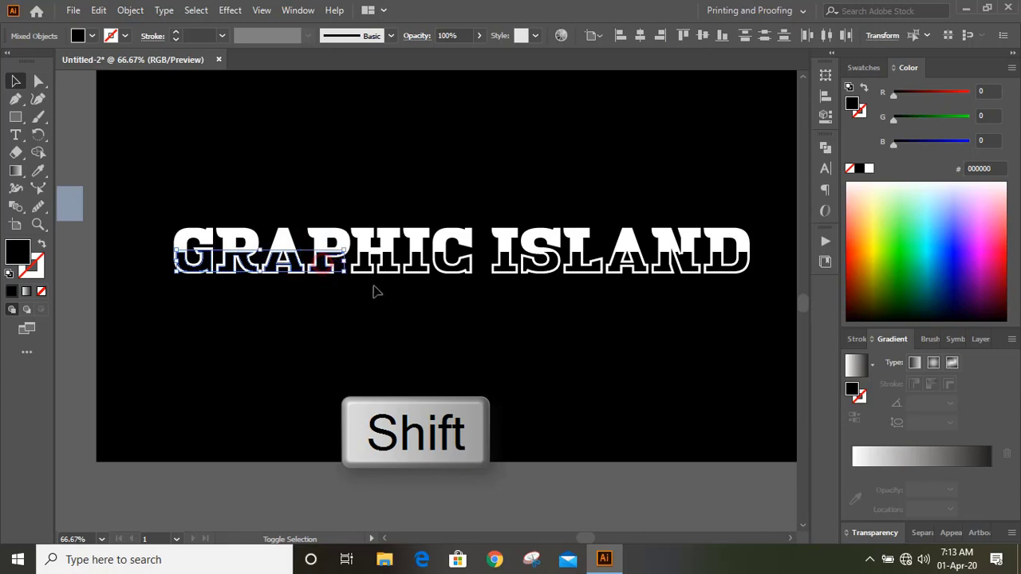
pyautogui.keyDown('shift'); pyautogui.click(387, 262); pyautogui.keyUp('shift')
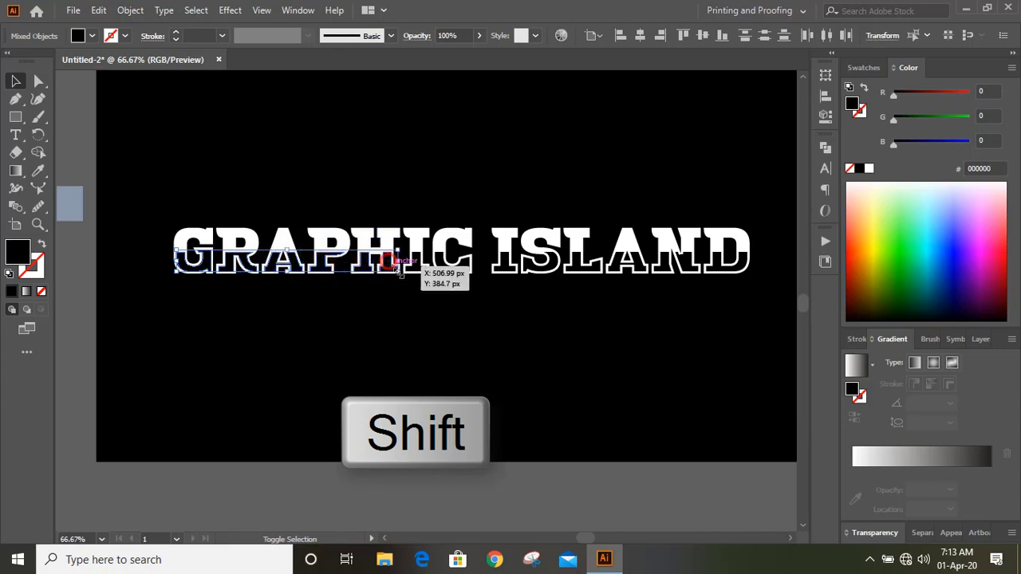
pyautogui.keyDown('shift'); pyautogui.click(430, 263); pyautogui.keyUp('shift')
pyautogui.keyDown('shift'); pyautogui.click(451, 264); pyautogui.keyUp('shift')
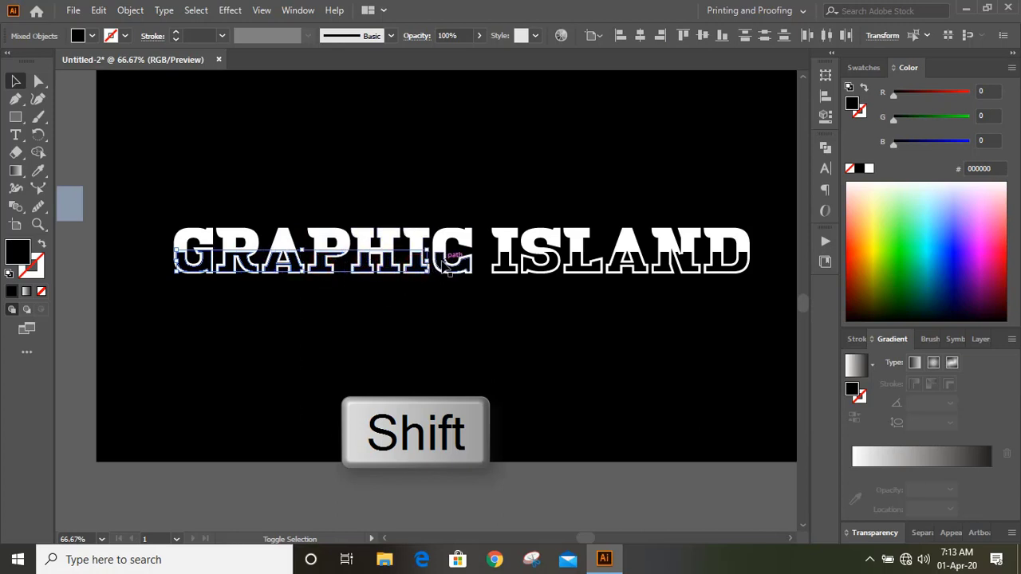
pyautogui.keyDown('shift'); pyautogui.click(504, 265); pyautogui.keyUp('shift')
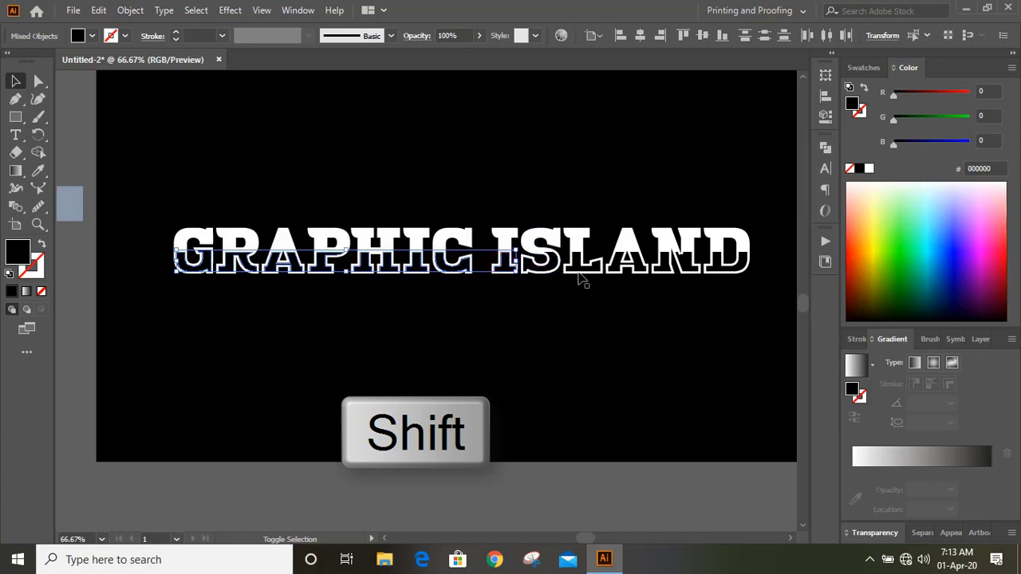
pyautogui.keyDown('shift'); pyautogui.click(554, 264); pyautogui.keyUp('shift')
pyautogui.keyDown('shift'); pyautogui.click(580, 267); pyautogui.keyUp('shift')
pyautogui.keyDown('shift'); pyautogui.click(630, 265); pyautogui.keyUp('shift')
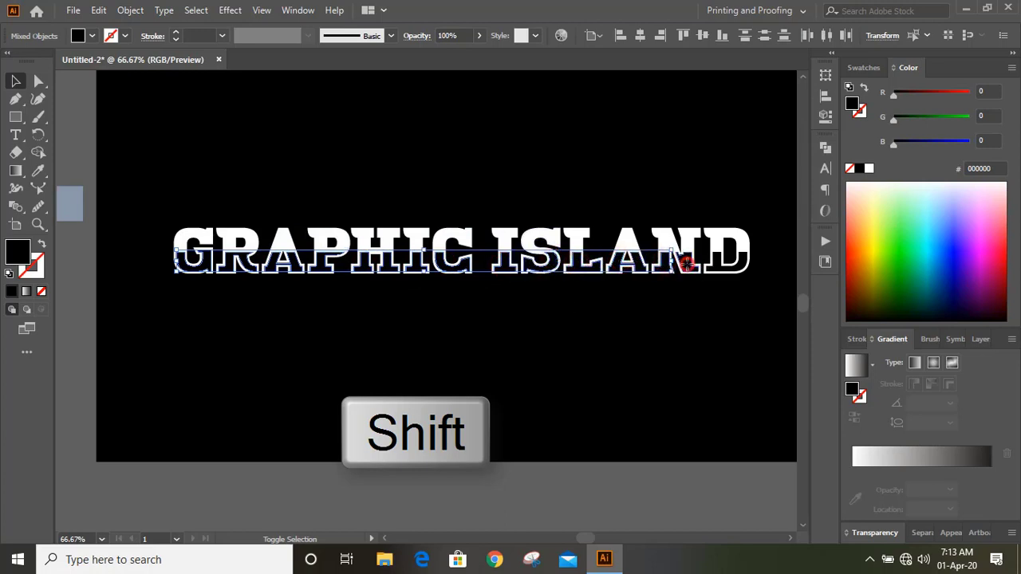
pyautogui.keyDown('shift'); pyautogui.click(693, 267); pyautogui.keyUp('shift')
pyautogui.keyDown('shift'); pyautogui.click(716, 267); pyautogui.keyUp('shift')
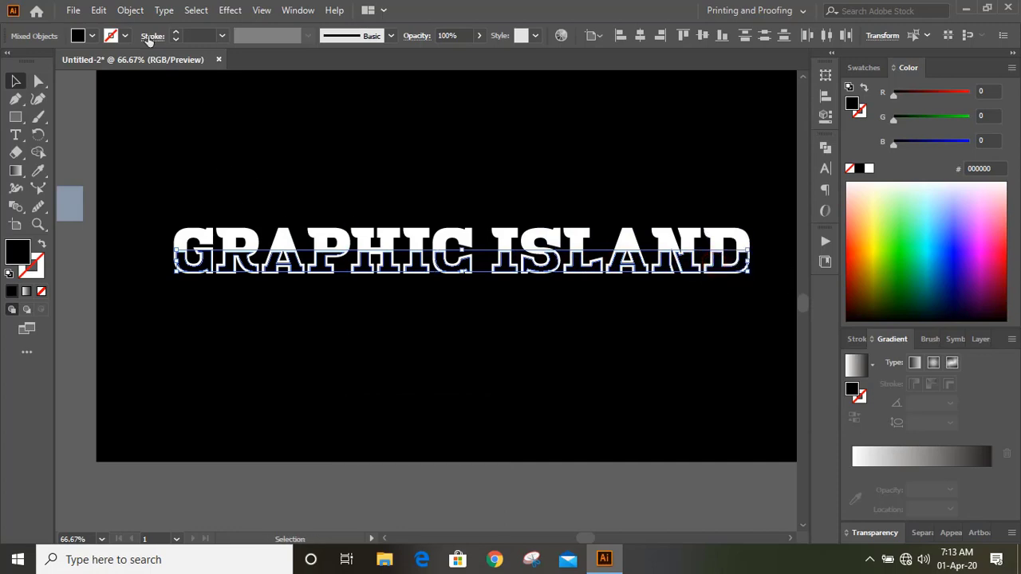
pyautogui.click(130, 11)
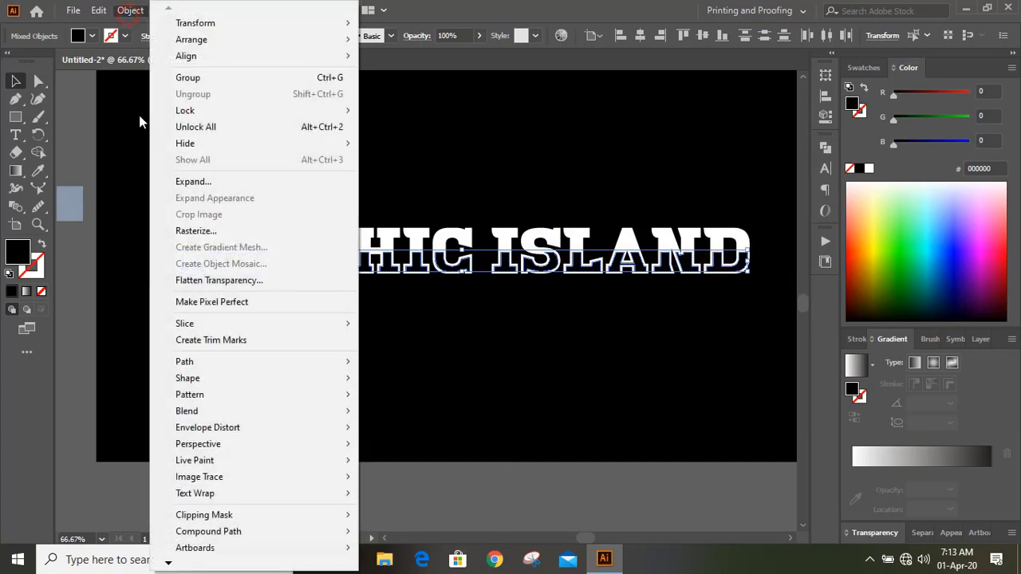
pyautogui.click(204, 80)
# - Fill the grouped lower halves grey-blue 8C98AA by sampling the swatch with the Eyedropper
pyautogui.click(38, 170)
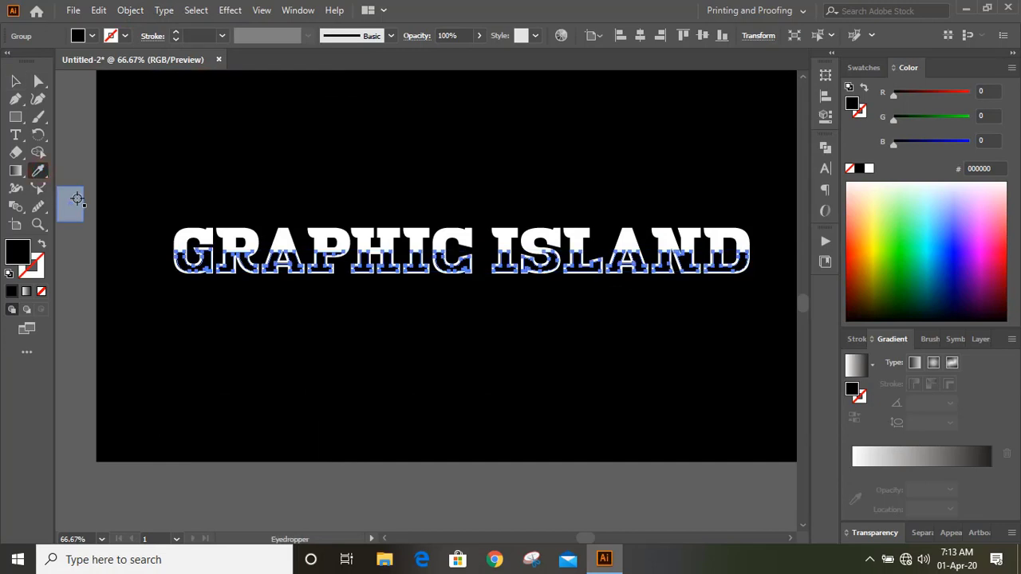
pyautogui.click(70, 201)
pyautogui.click(17, 80)
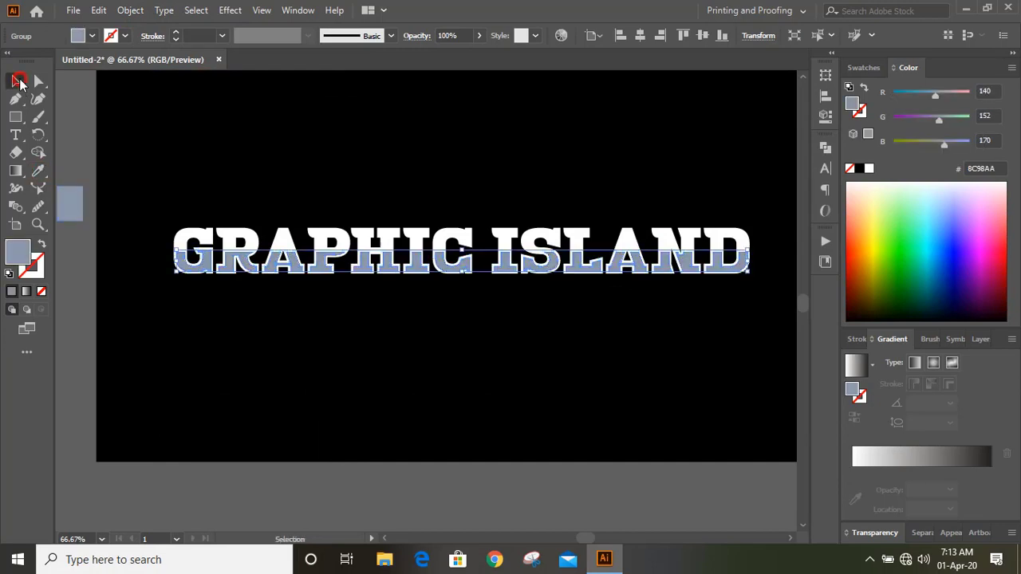
pyautogui.click(70, 118)
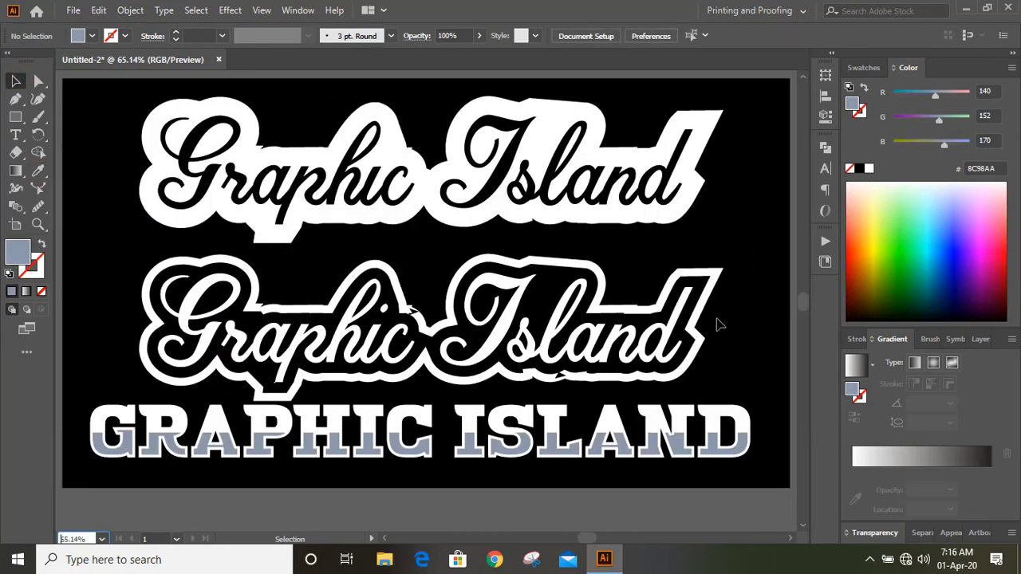